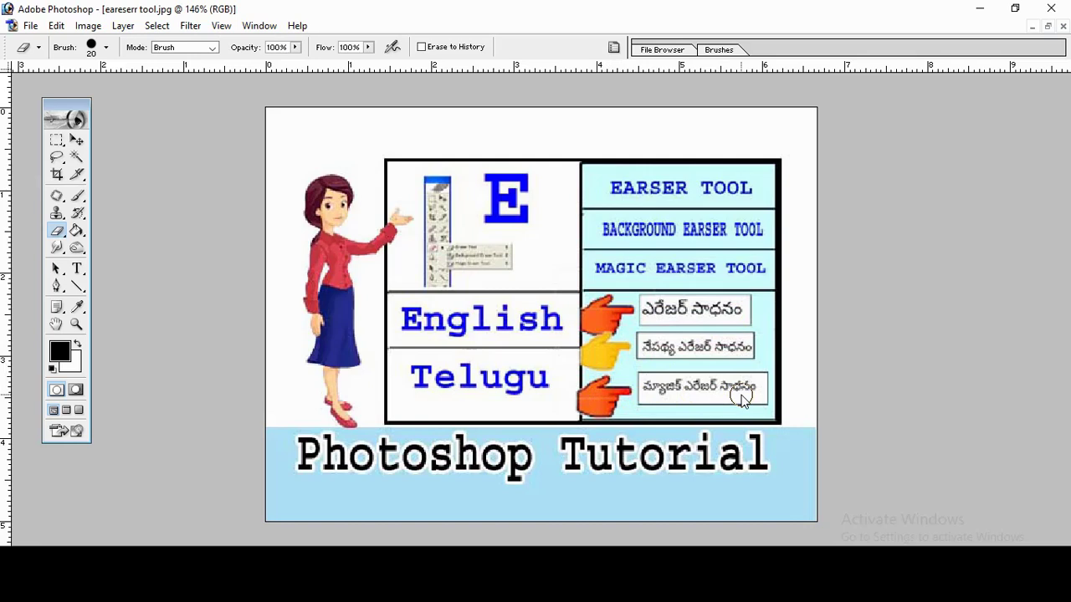
- Restore the eareserr tool.jpg image window and close that image
click(1042, 27)
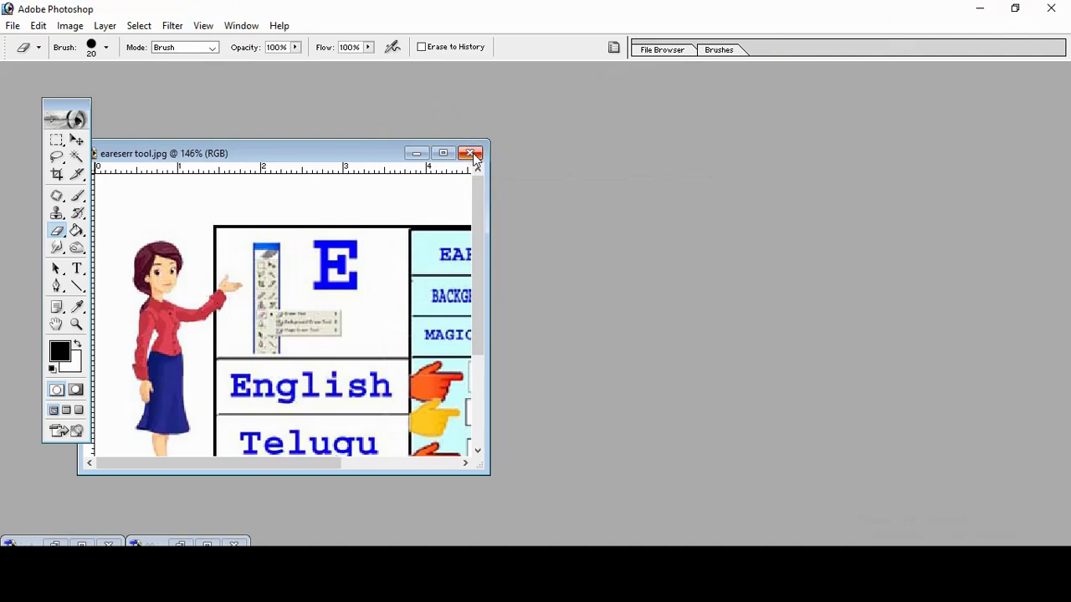
click(472, 156)
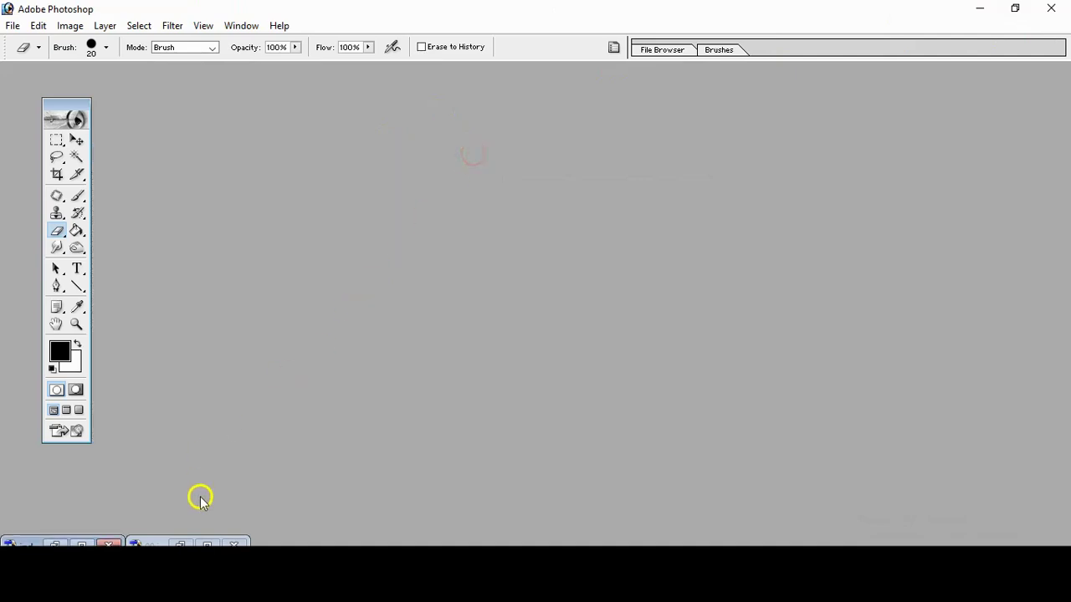
- Show the whole indian-wedding portrait and select the plain Eraser at brush size 125
click(179, 543)
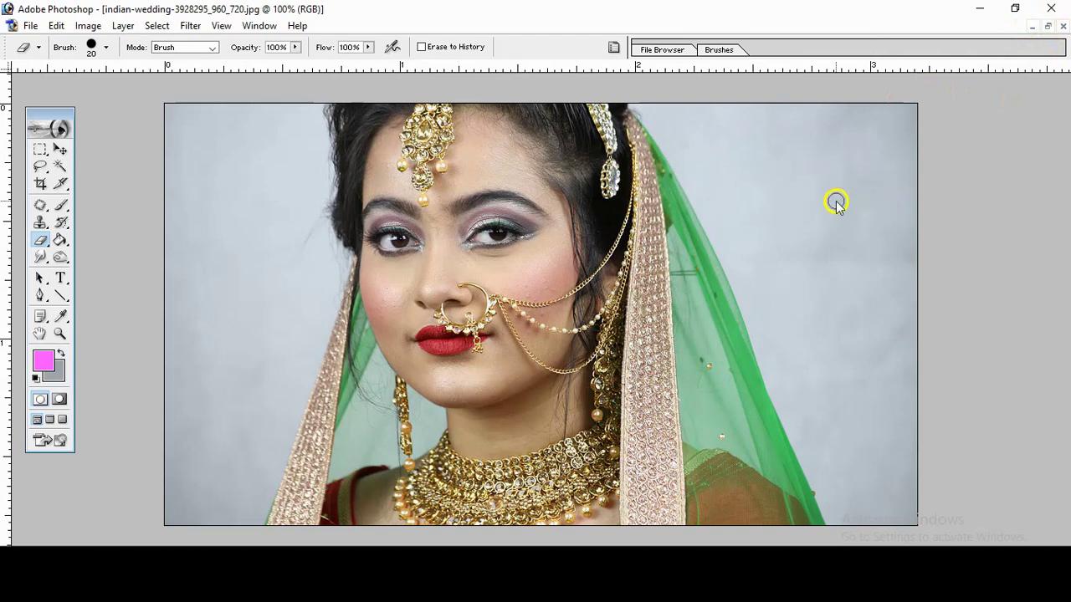
alt+click(710, 194)
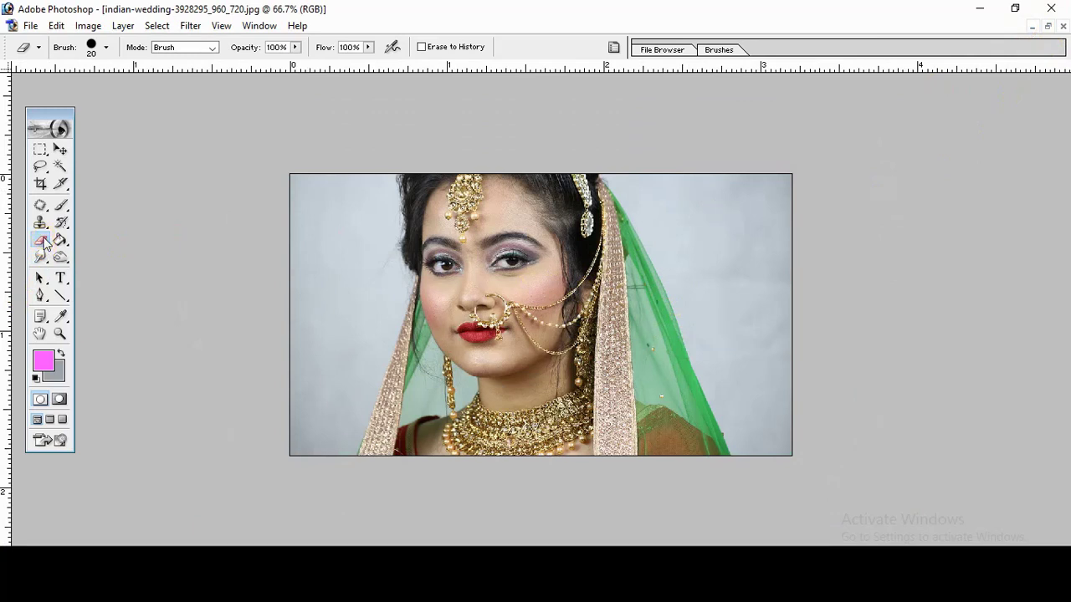
click(45, 243)
click(82, 242)
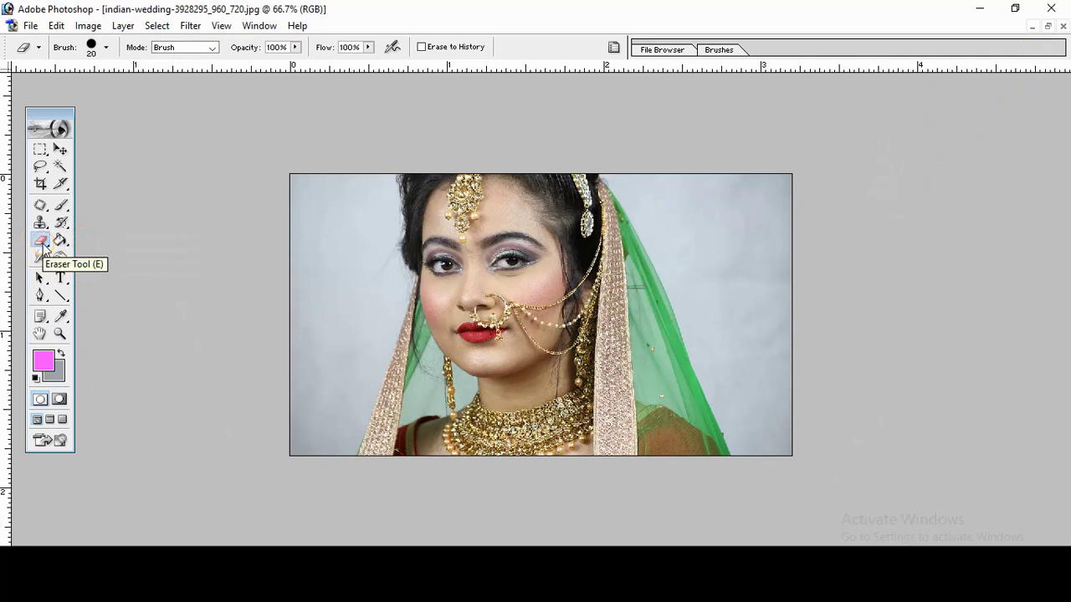
click(42, 242)
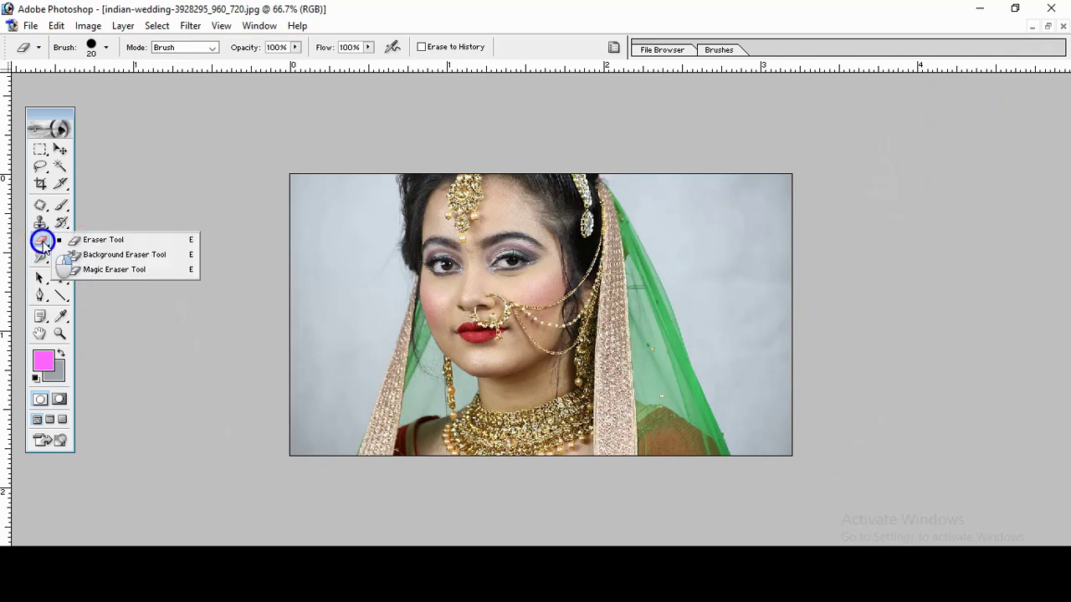
click(90, 242)
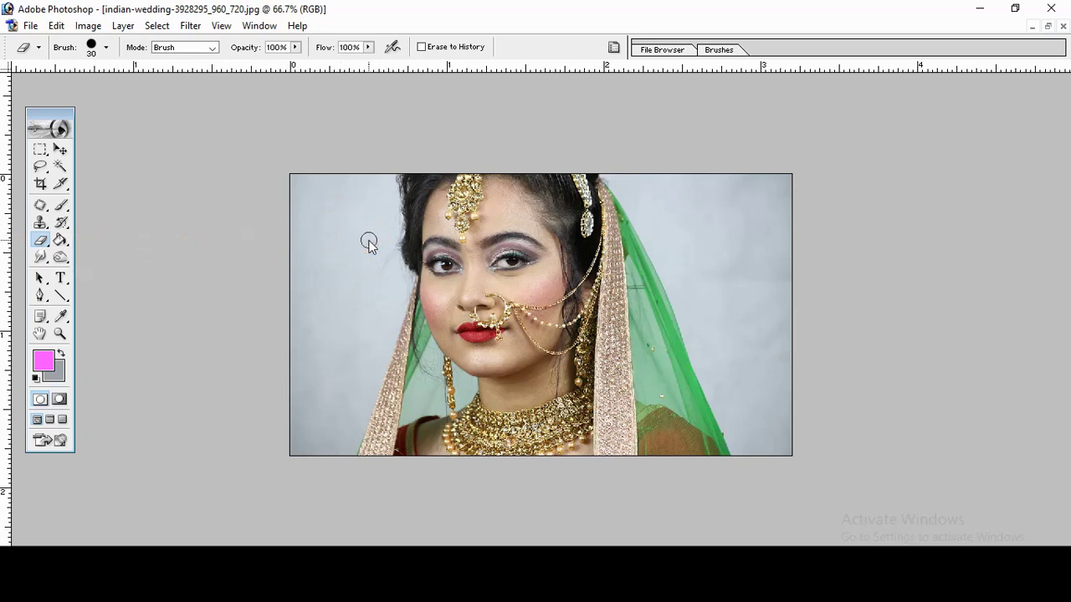
key(bracketright)
key(bracketright)
key(bracketright)
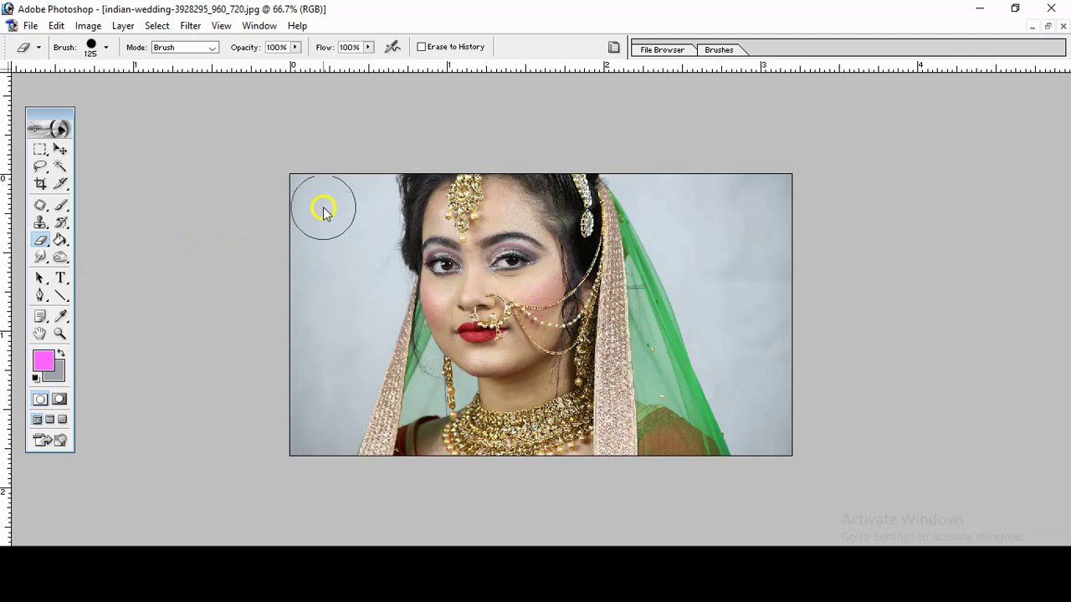
- Erase a strip at the portrait's top-left edge down to grey
click(323, 200)
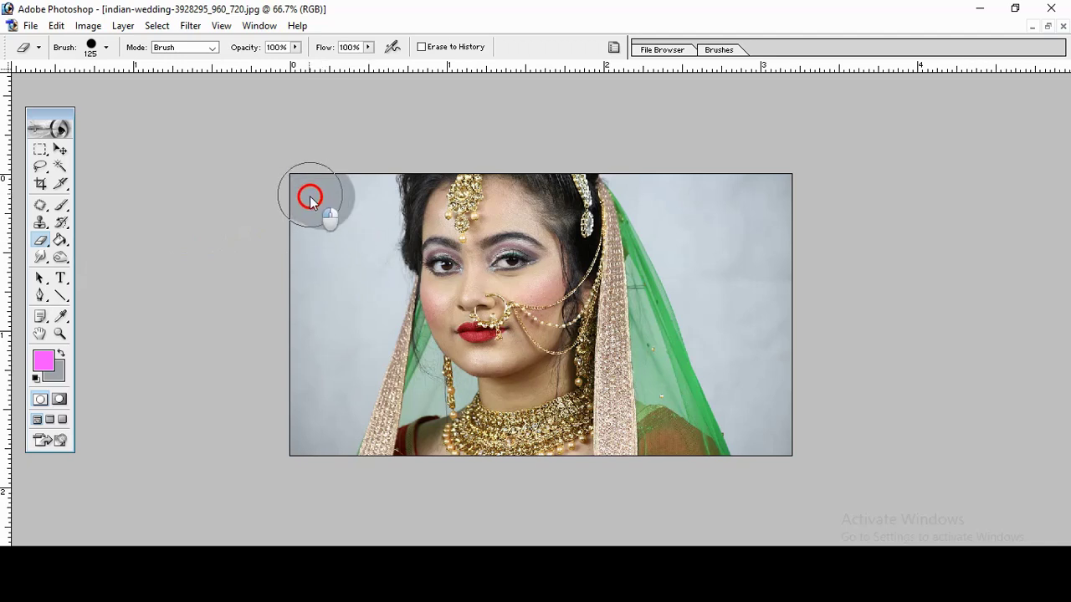
mouse_move(323, 200)
mouse_down()
mouse_move(306, 435)
mouse_move(323, 176)
mouse_move(332, 342)
mouse_move(334, 329)
mouse_move(334, 175)
mouse_up()
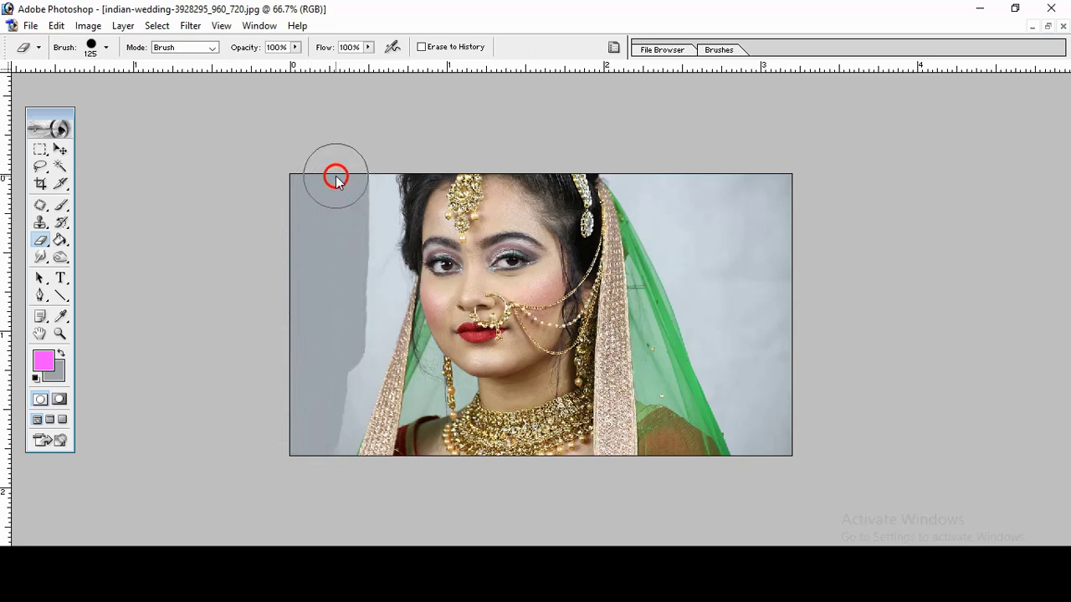
click(55, 372)
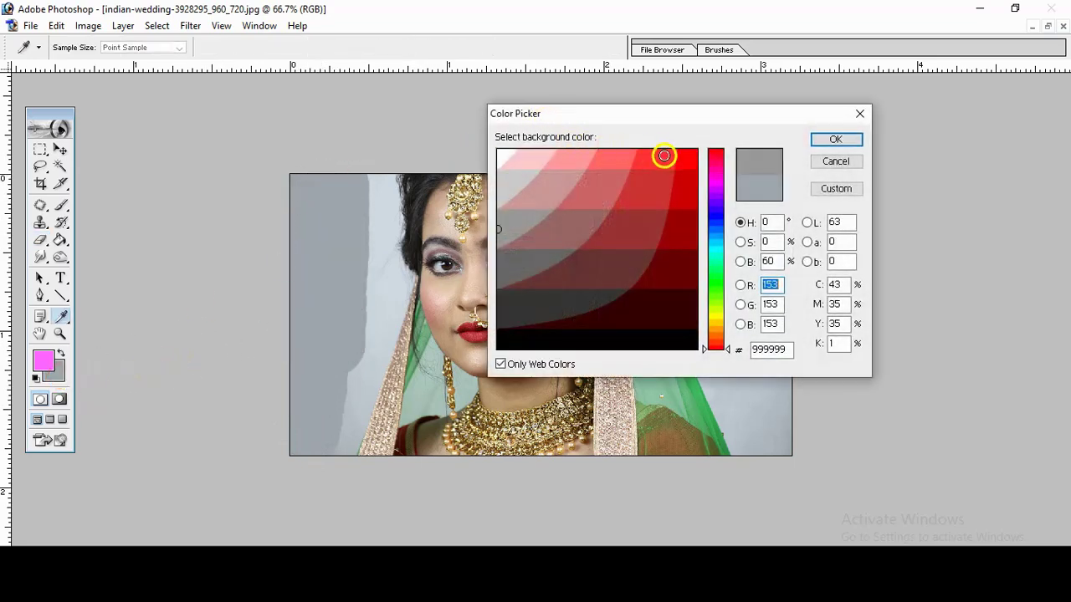
- Set the background colour to blue 0033FF
click(716, 174)
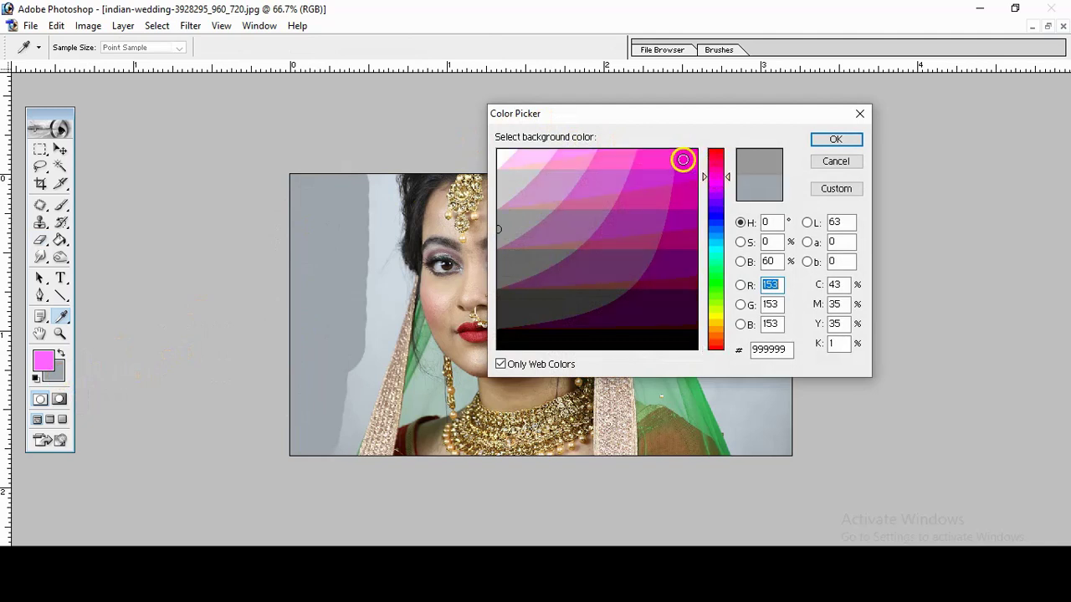
click(684, 159)
click(822, 139)
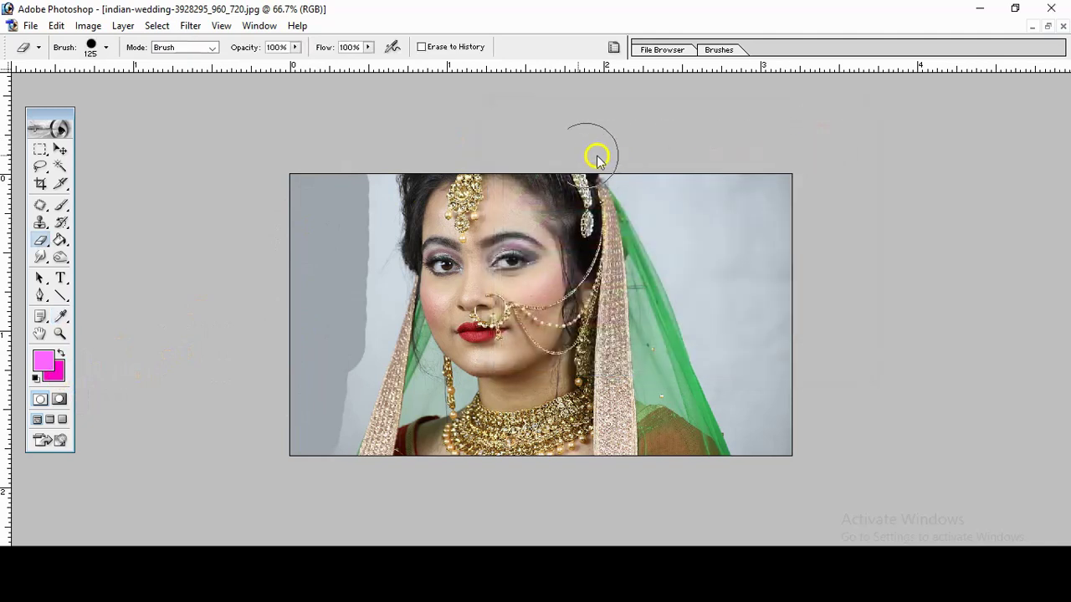
click(58, 375)
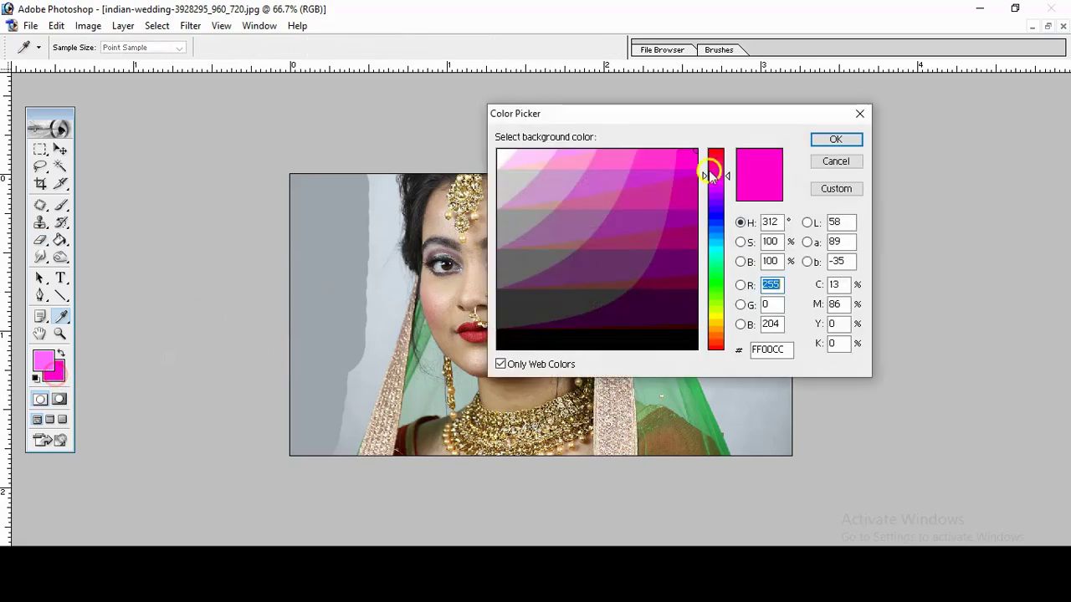
click(716, 222)
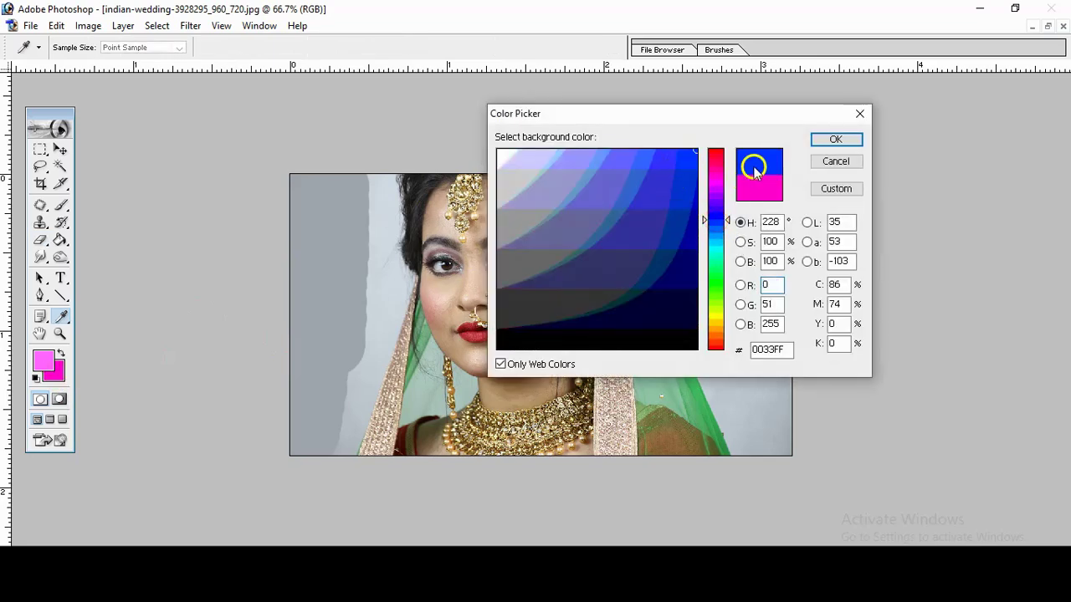
click(824, 139)
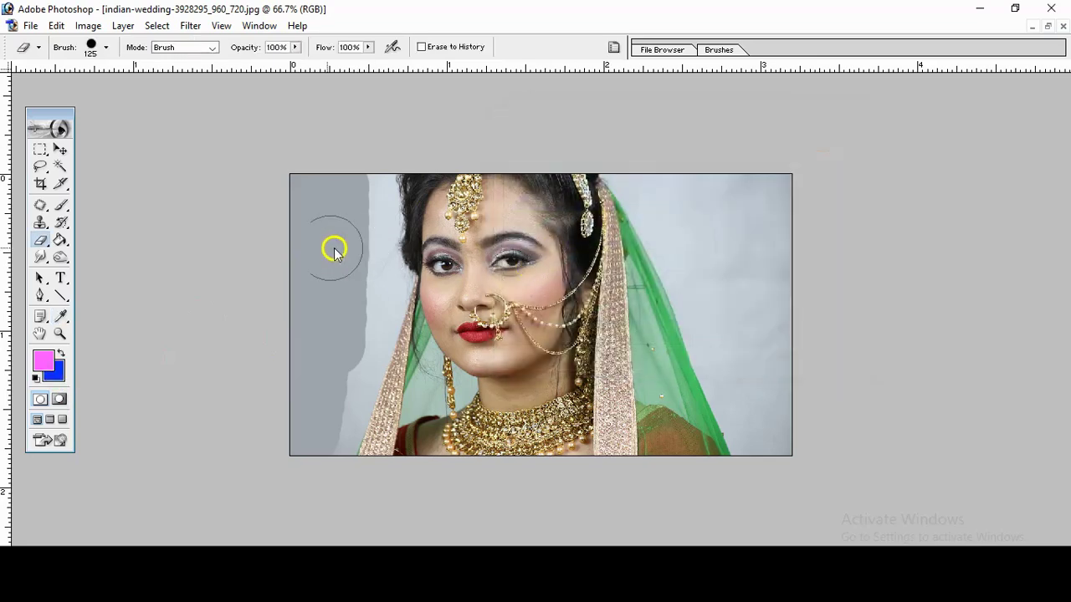
- Erase the backdrop on both sides of the bride to blue
mouse_move(356, 197)
mouse_down()
mouse_move(330, 299)
mouse_move(306, 174)
mouse_move(310, 438)
mouse_move(370, 262)
mouse_move(358, 239)
mouse_move(359, 139)
mouse_up()
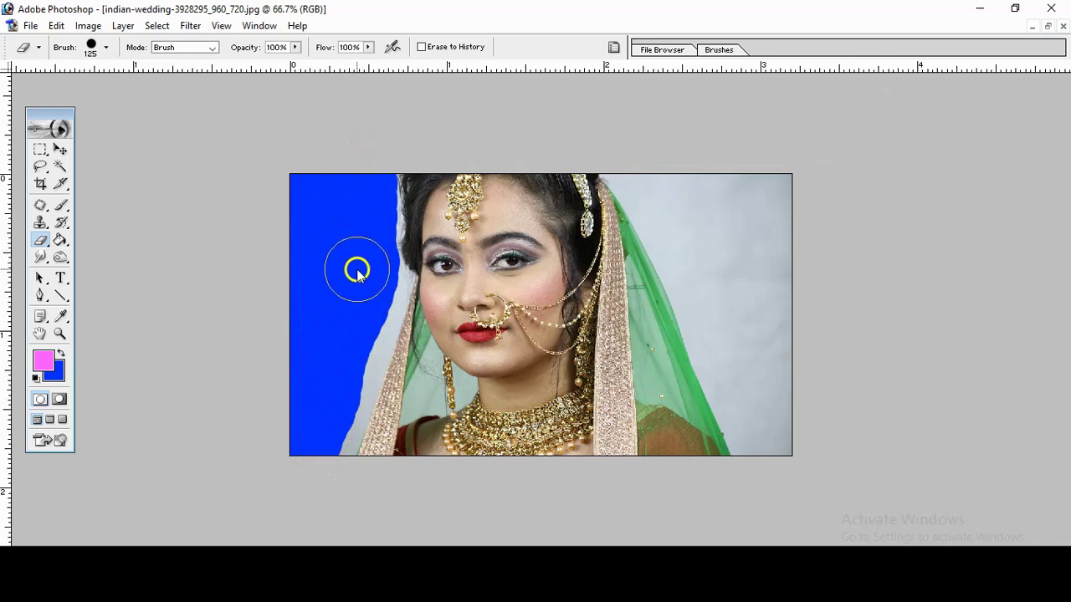
mouse_move(365, 281)
mouse_down()
mouse_move(372, 303)
mouse_move(338, 411)
mouse_move(318, 460)
mouse_move(296, 464)
mouse_up()
mouse_move(626, 158)
mouse_down()
mouse_move(675, 212)
mouse_move(755, 447)
mouse_move(777, 423)
mouse_move(750, 162)
mouse_move(700, 160)
mouse_move(739, 317)
mouse_move(745, 311)
mouse_move(687, 268)
mouse_move(671, 219)
mouse_up()
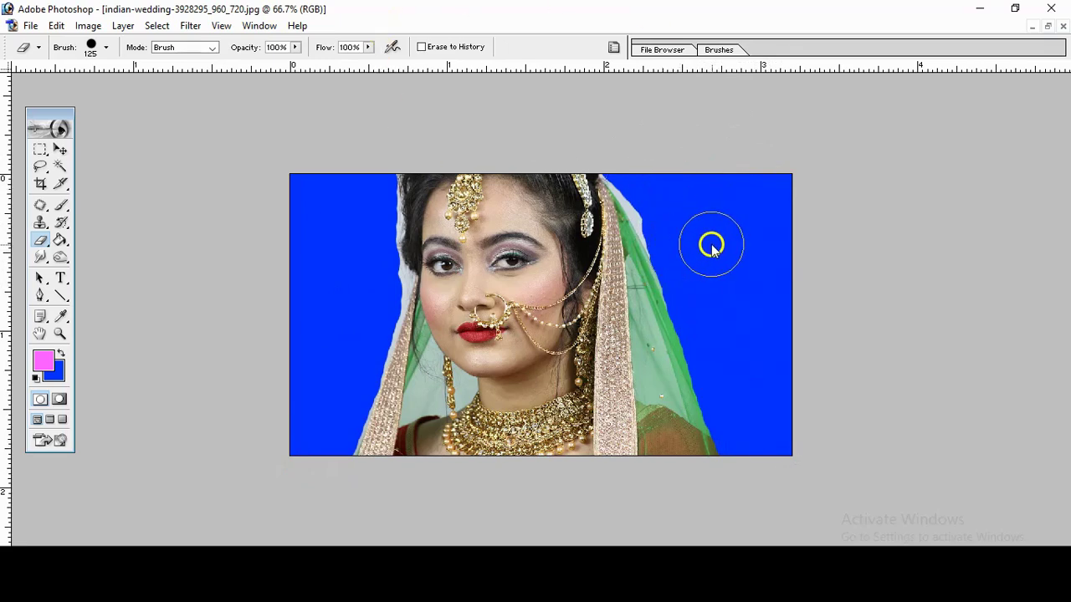
key(ctrl+plus)
key(ctrl+plus)
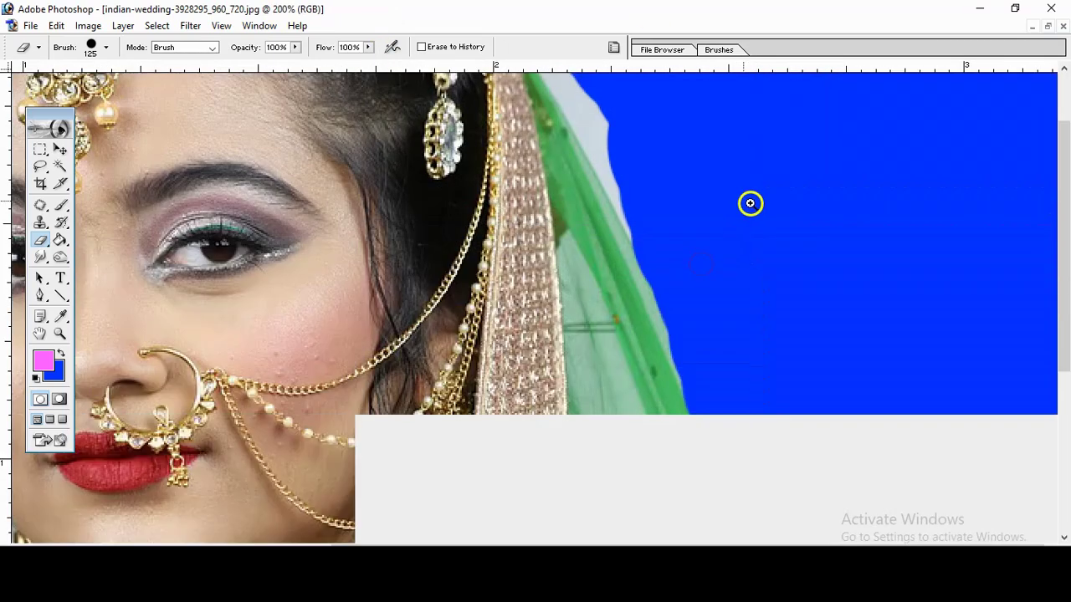
- Set the Eraser to 35% opacity and a 50 brush size
click(297, 48)
click(244, 62)
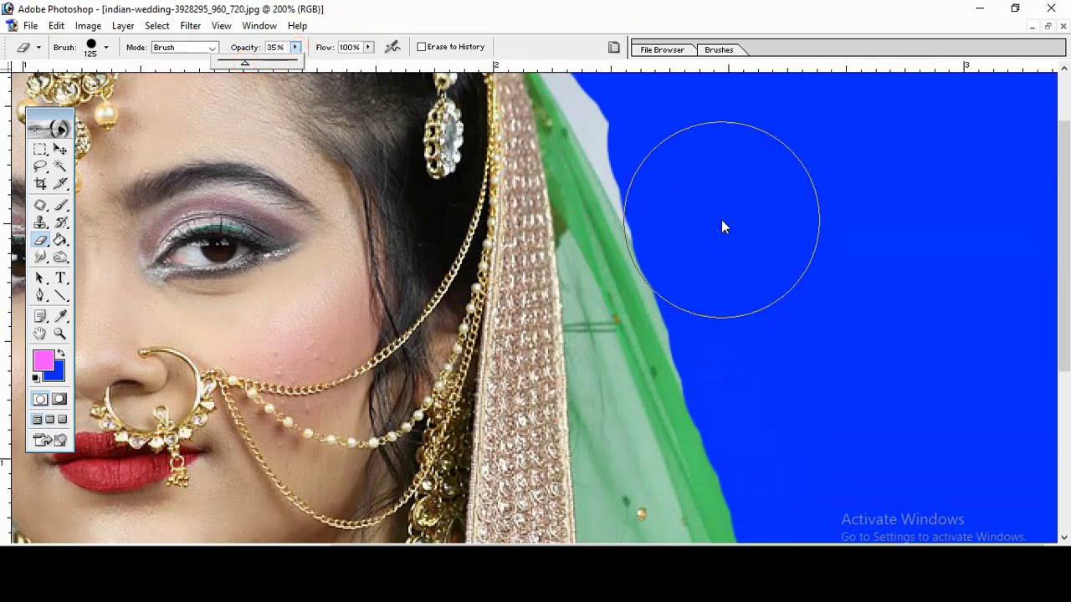
key(bracketleft)
key(bracketleft)
key(bracketleft)
key(bracketleft)
key(bracketleft)
mouse_move(660, 195)
mouse_down()
mouse_move(669, 227)
mouse_move(631, 142)
mouse_move(640, 166)
mouse_up()
key(bracketleft)
- Erase along the veil edge to blue, then zoom back out on the portrait
click(628, 121)
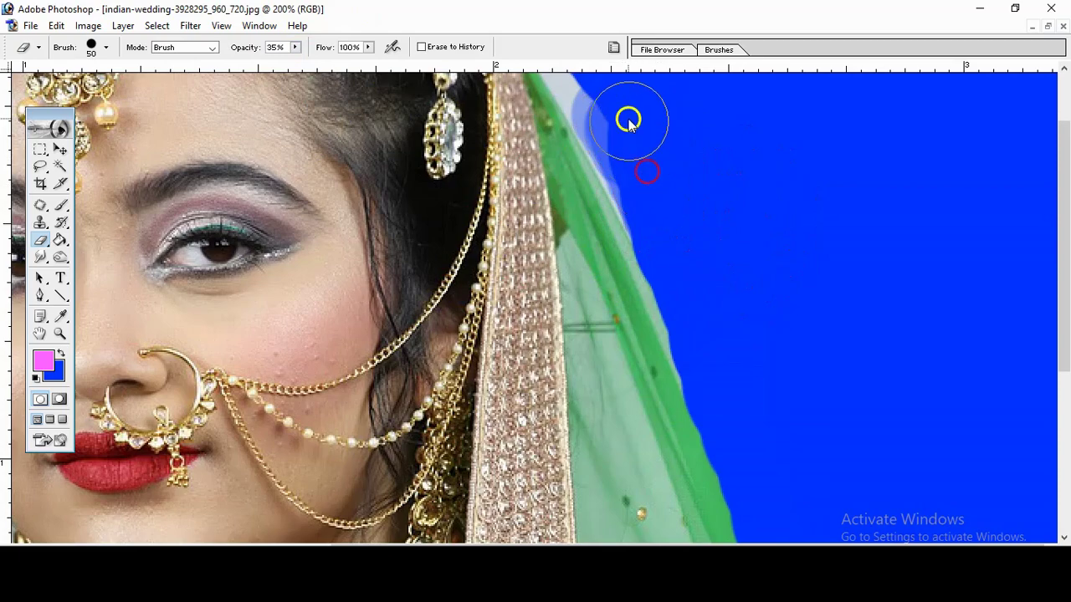
drag(628, 121, 672, 193)
alt+click(702, 245)
alt+click(727, 276)
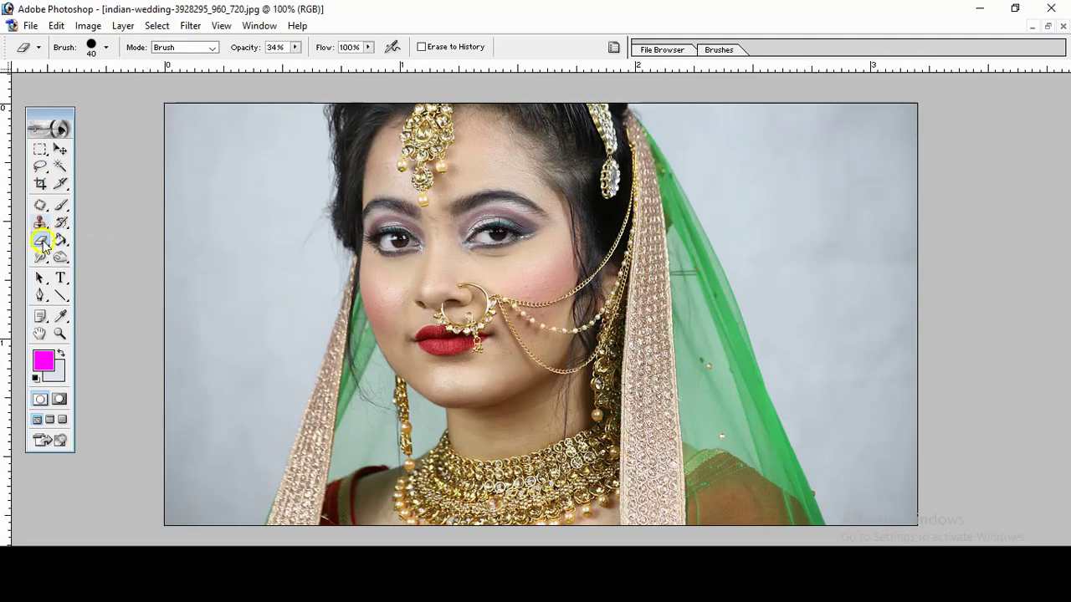
click(42, 242)
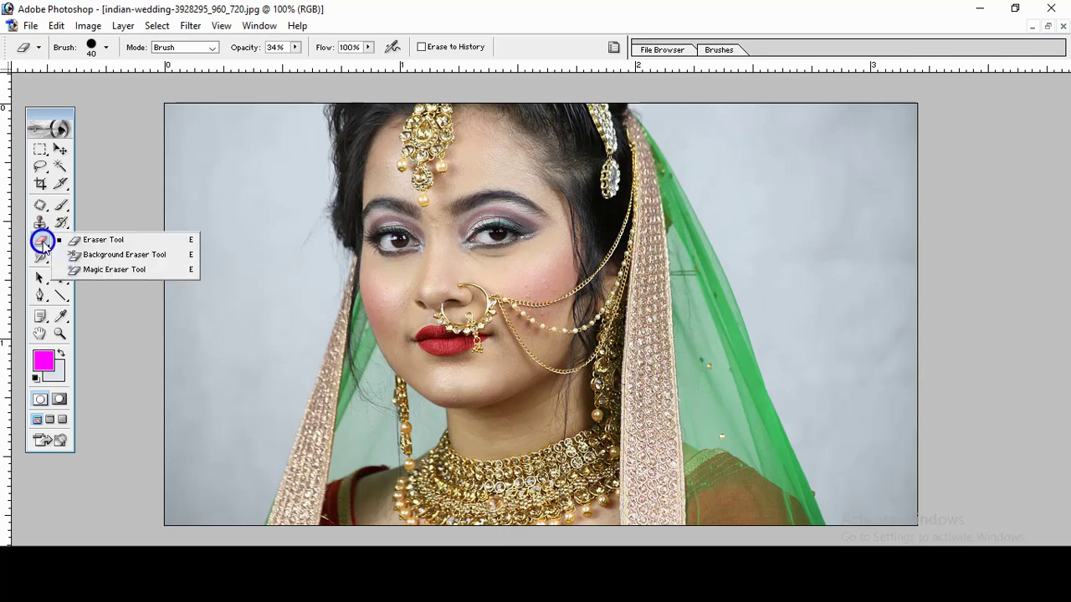
- Choose the Background Eraser Tool from the eraser flyout
click(103, 256)
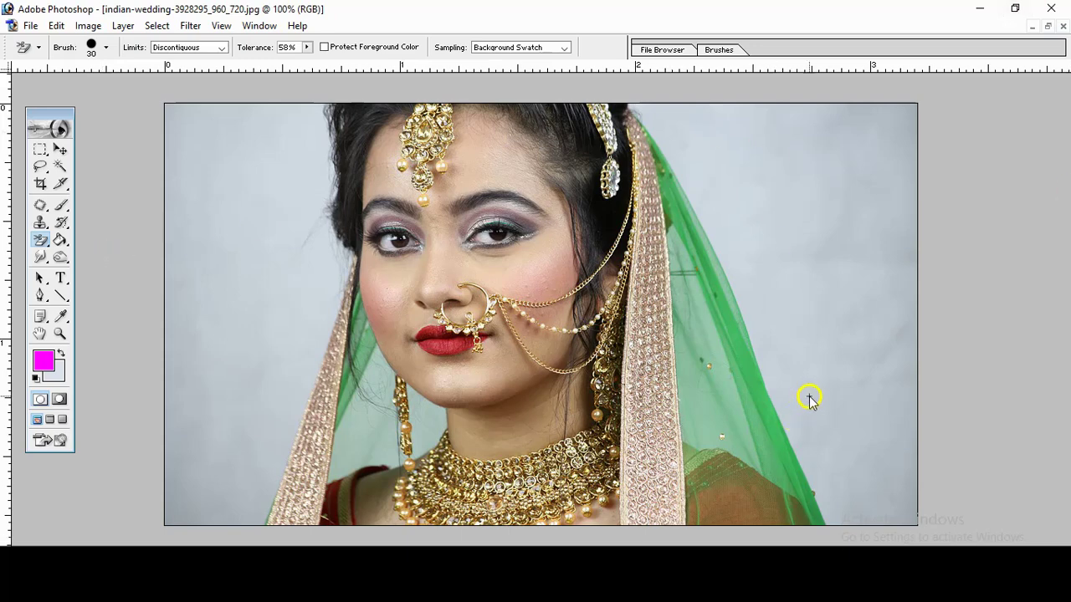
- Show the Layers panel with F7
click(830, 368)
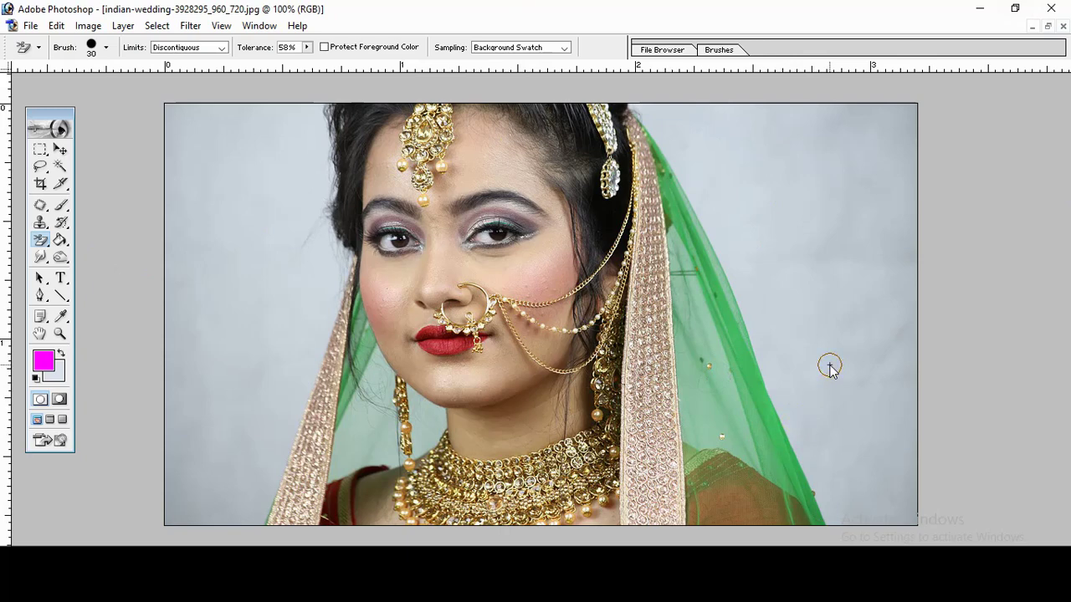
click(750, 277)
click(751, 275)
click(765, 275)
key(F7)
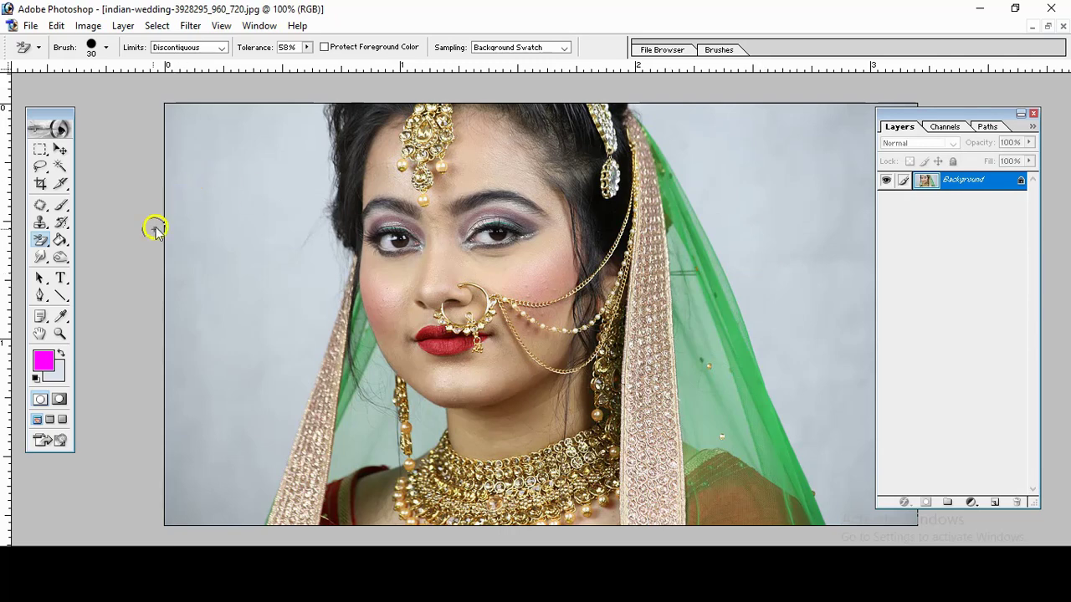
- Set the Background Eraser brush diameter to 155 px
click(107, 47)
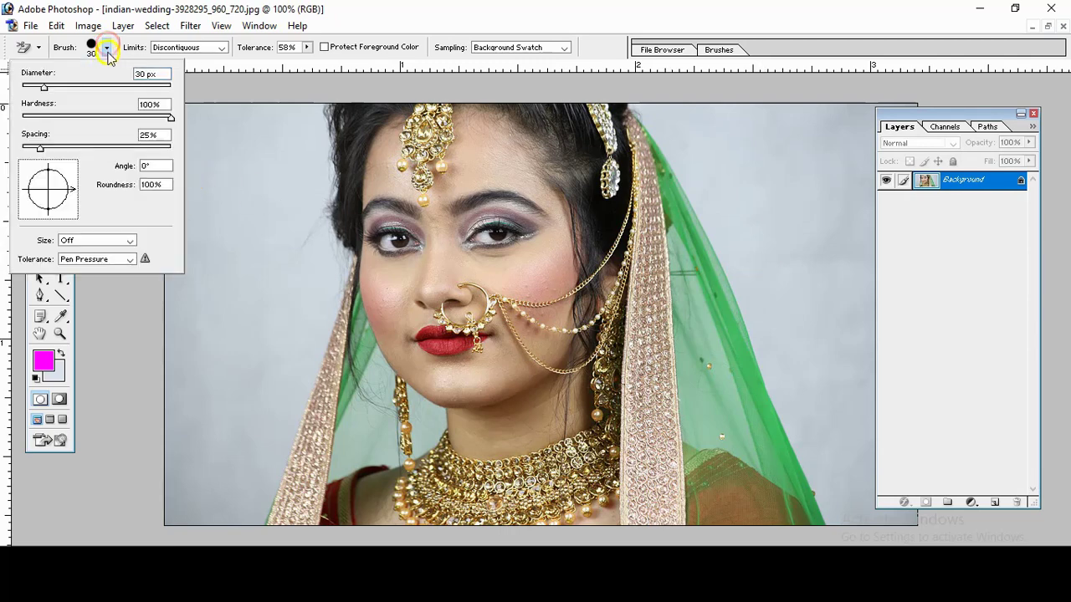
drag(46, 87, 90, 89)
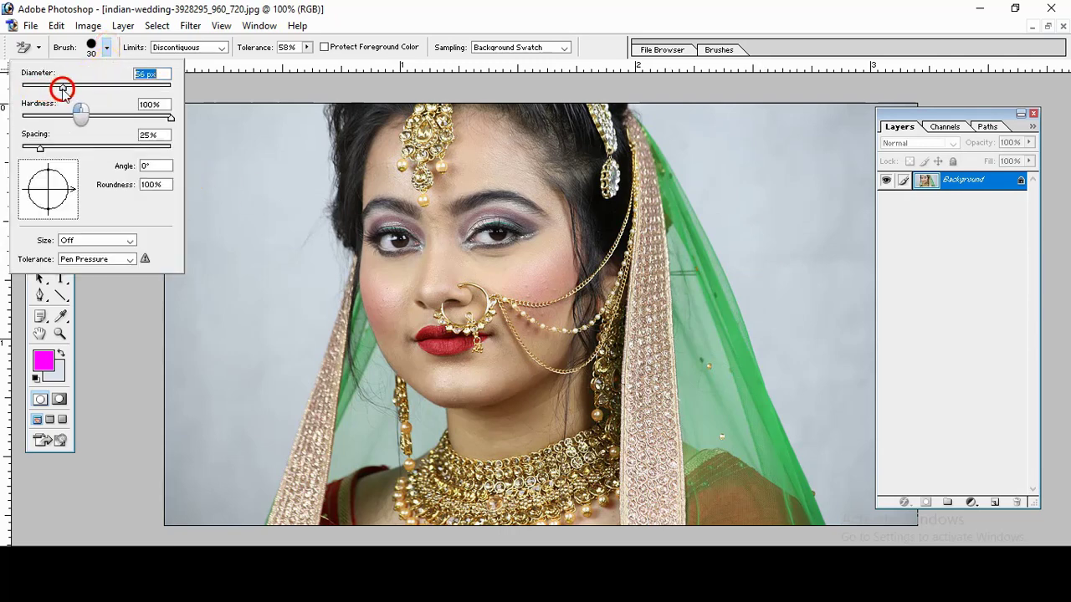
drag(91, 88, 62, 88)
click(106, 47)
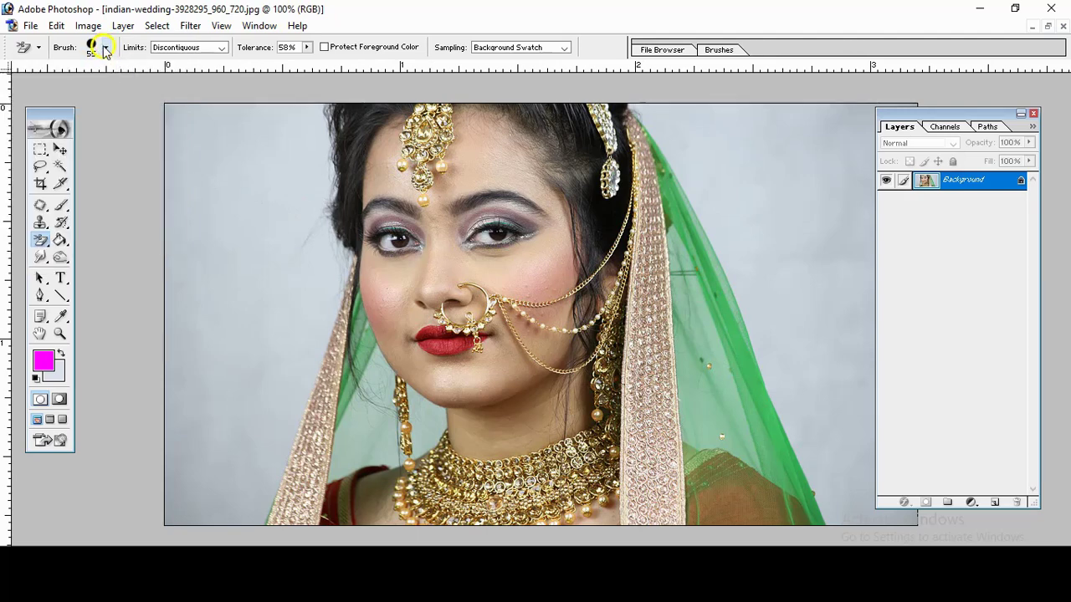
click(107, 48)
click(70, 46)
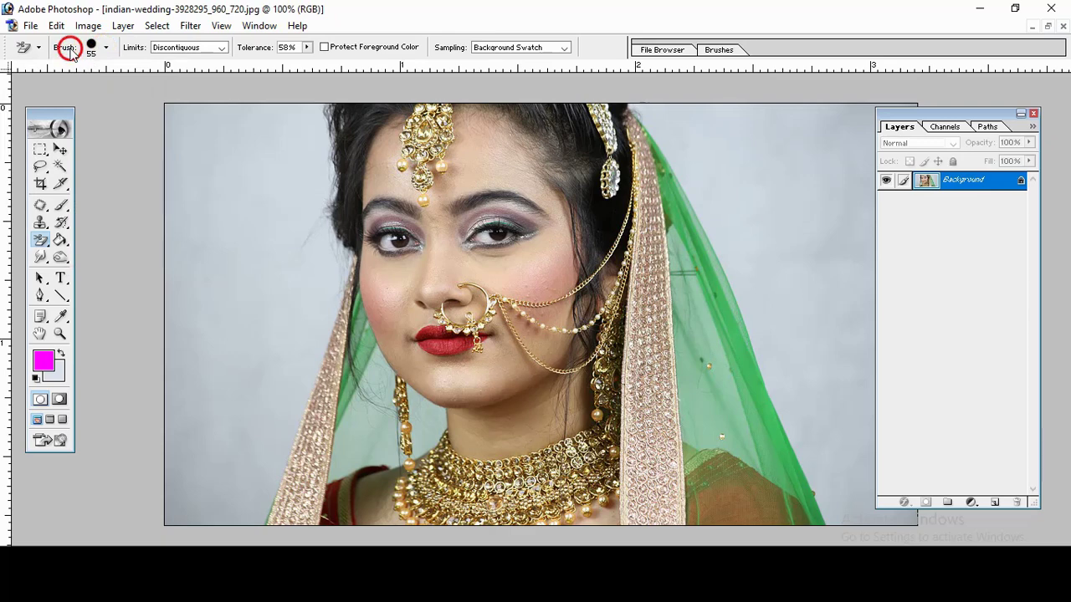
click(91, 47)
drag(62, 87, 117, 91)
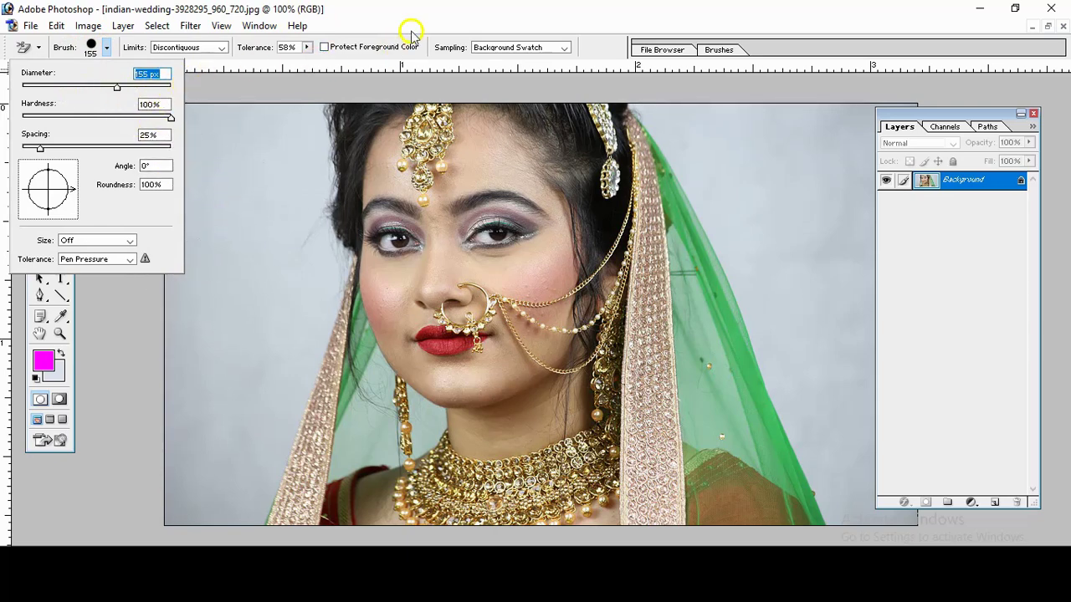
click(433, 11)
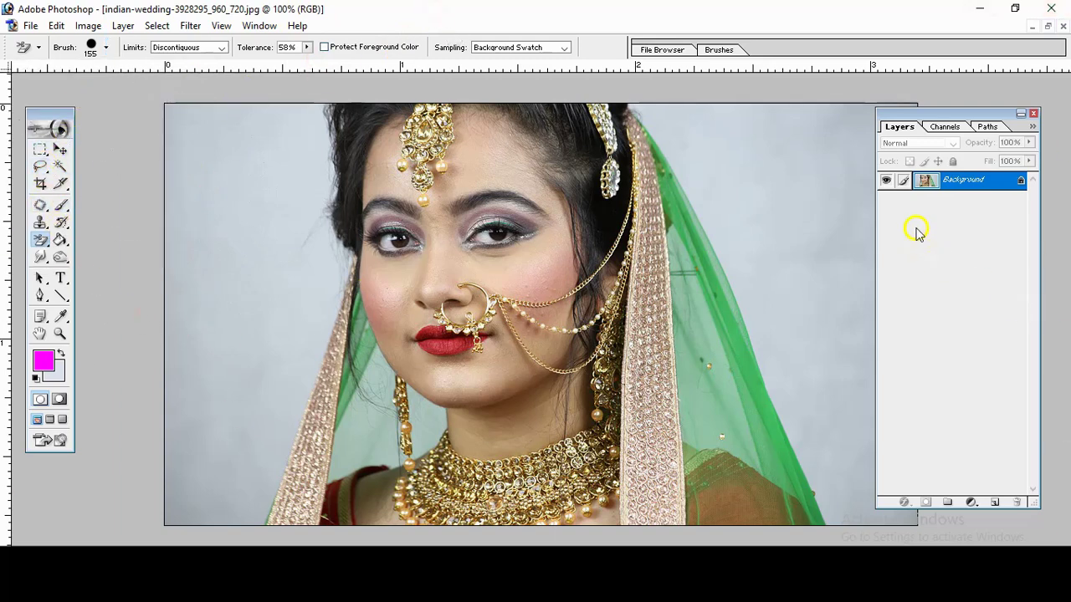
right_click(958, 183)
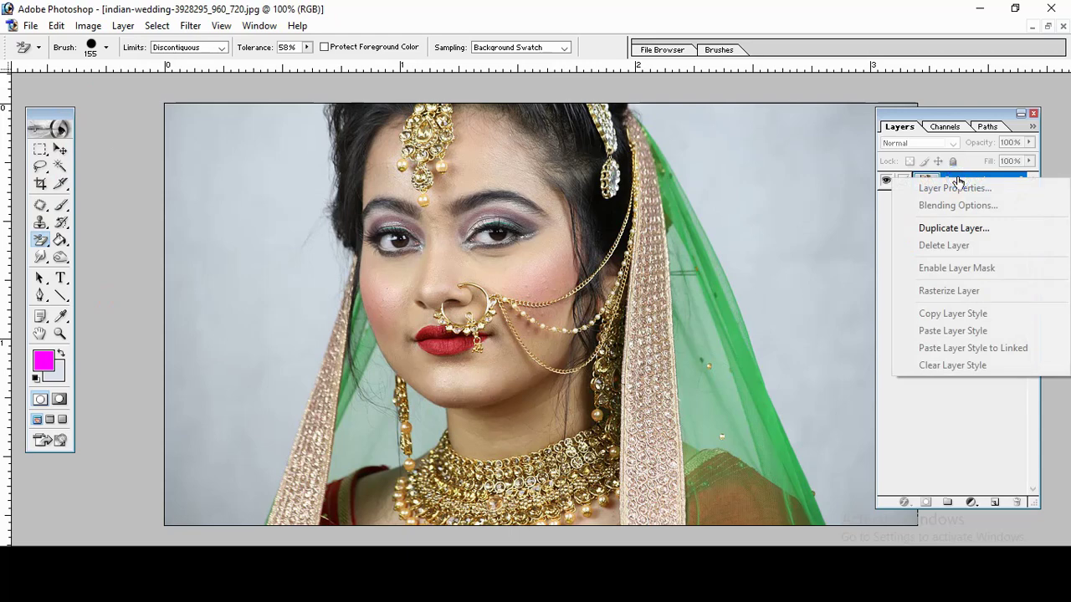
- Duplicate the Background layer as a new layer named 123
click(974, 229)
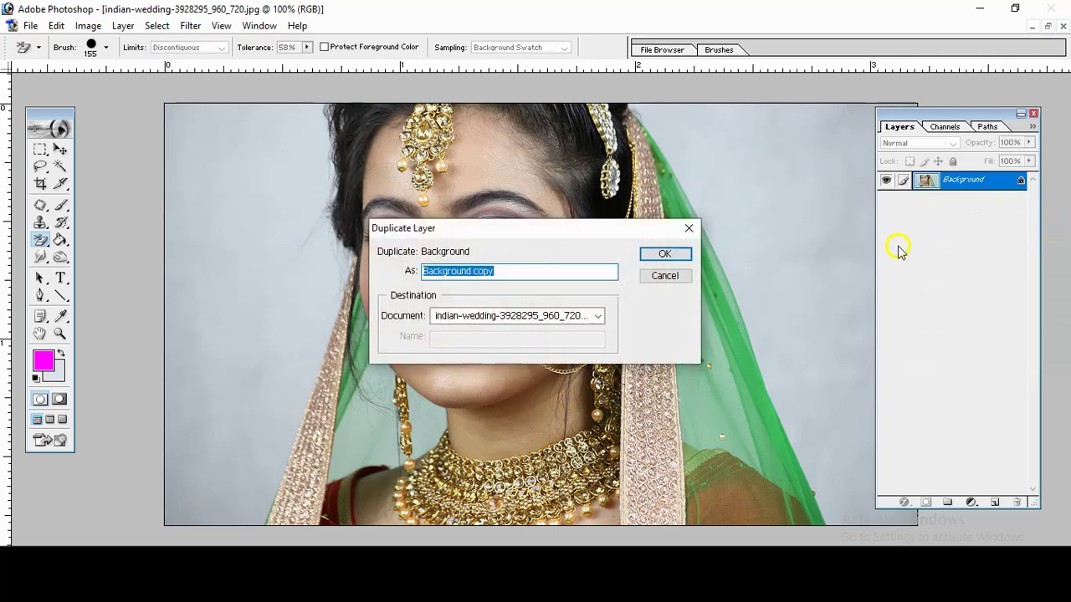
key(BackSpace)
text(123)
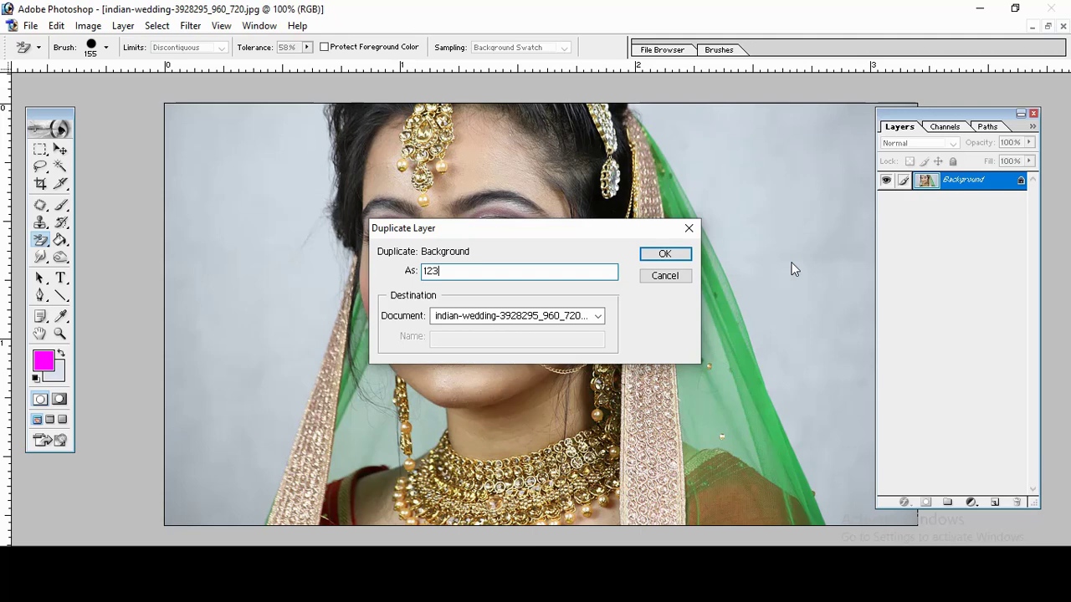
click(666, 255)
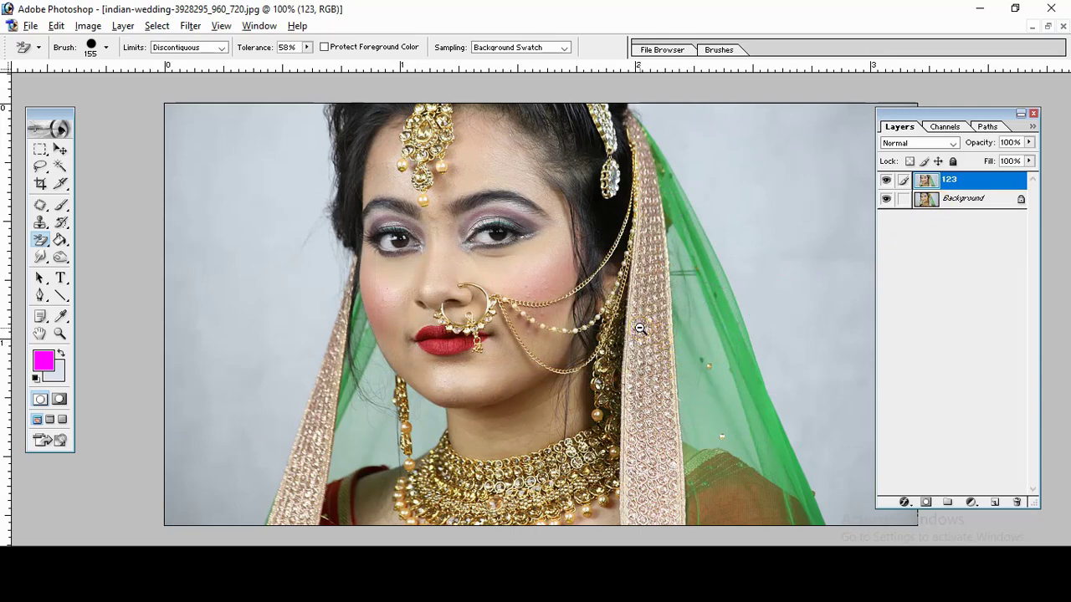
- Zoom the portrait to 50%, float its window beside the heart-tree image, and select Background
ctrl+alt+click(640, 328)
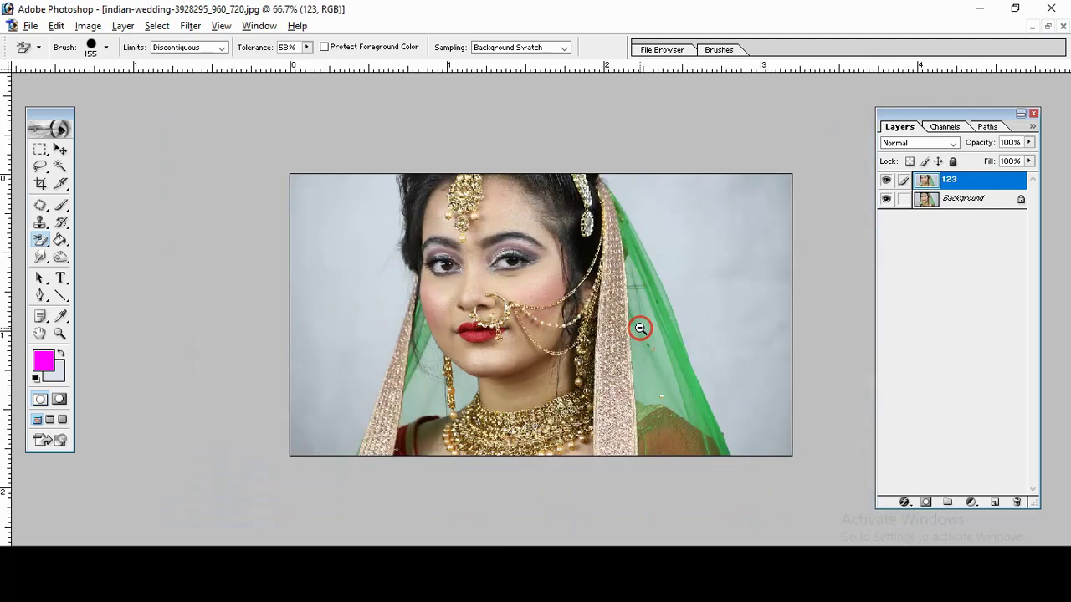
ctrl+alt+click(640, 329)
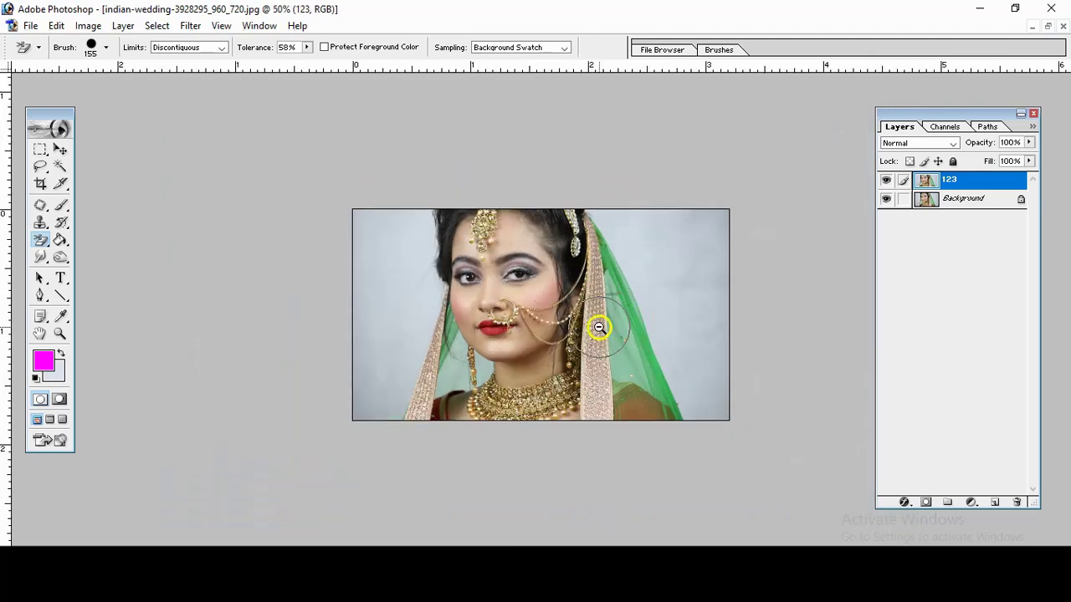
click(1046, 27)
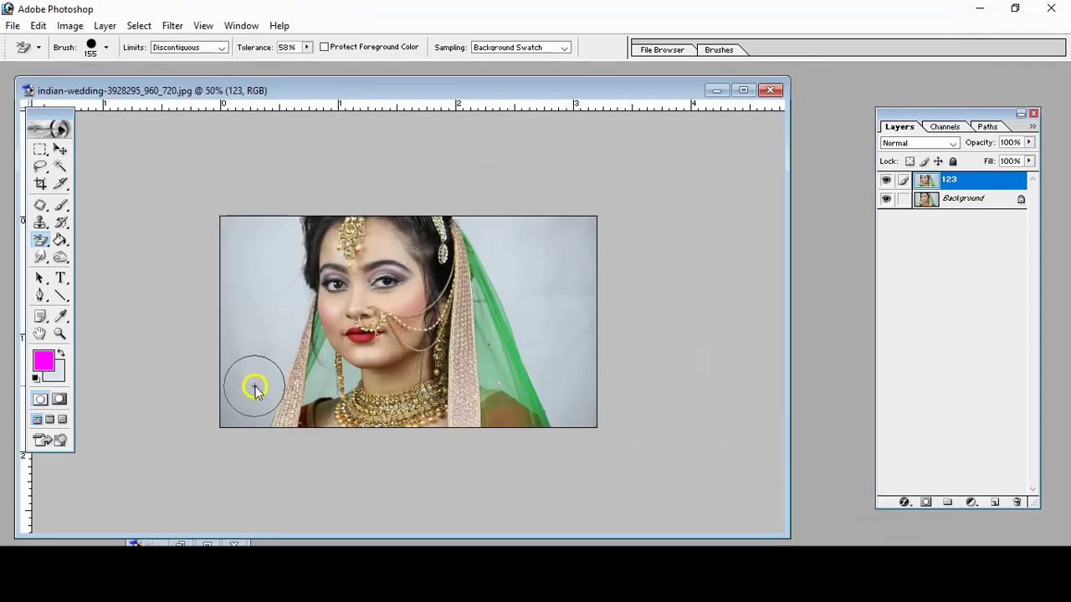
click(178, 544)
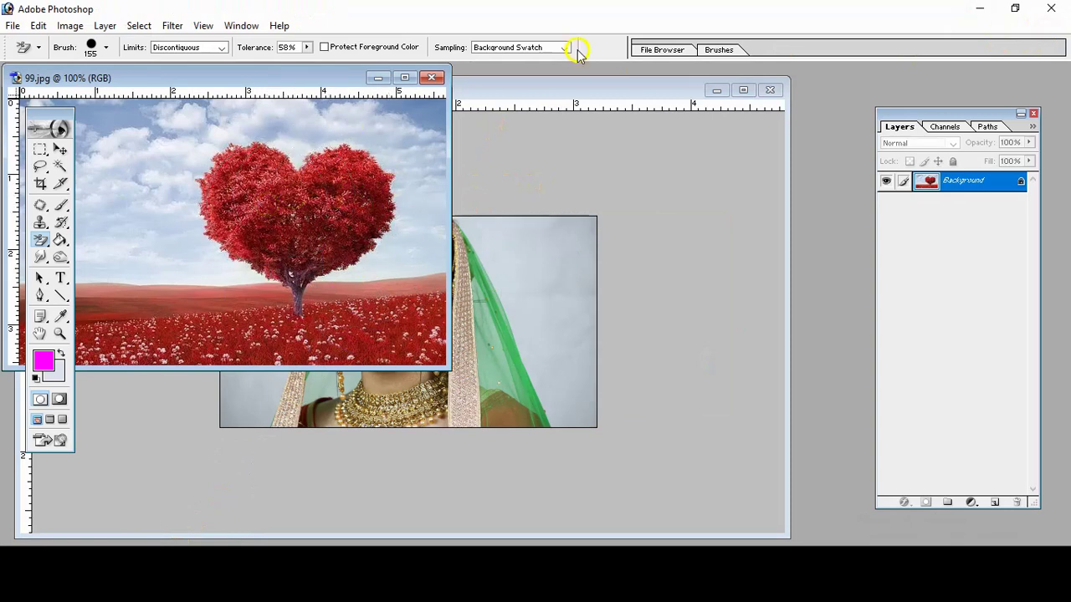
click(522, 91)
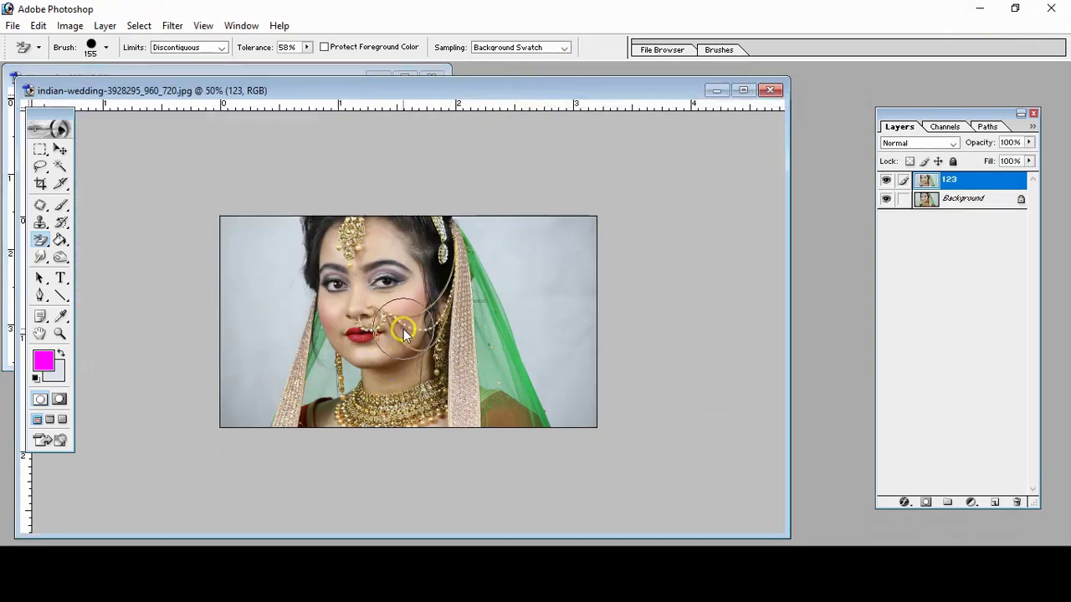
drag(381, 97, 451, 69)
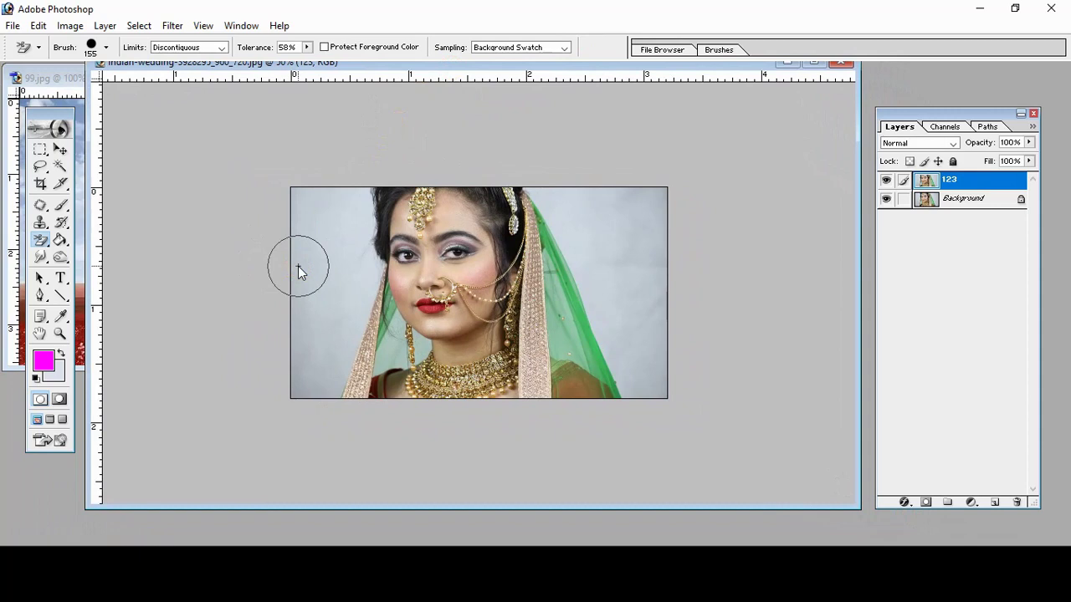
drag(298, 266, 154, 255)
click(954, 207)
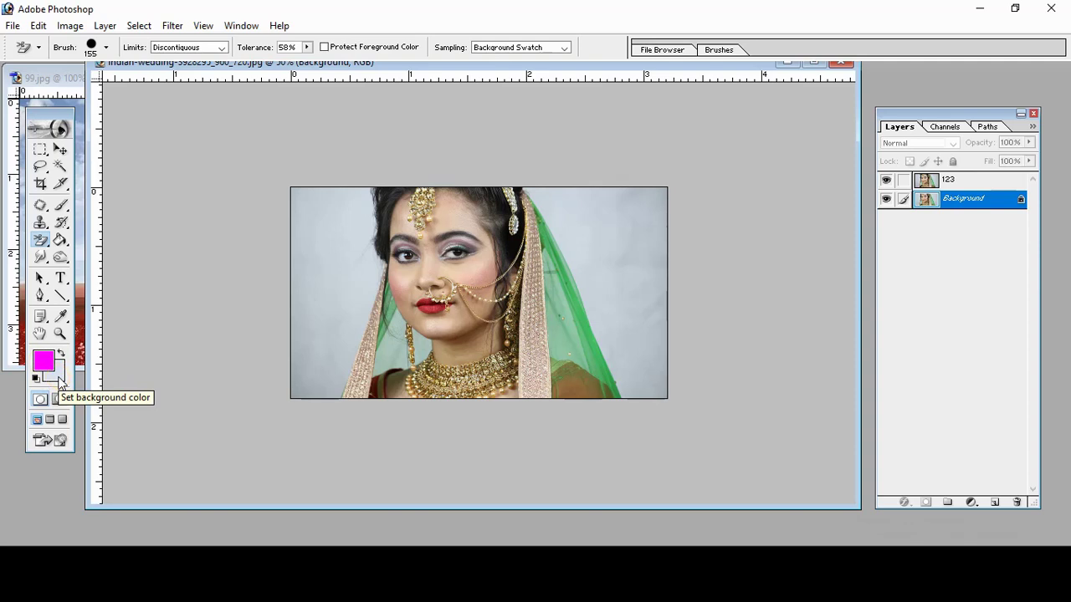
- Fill the portrait's Background layer with deep blue 0000CC
click(57, 378)
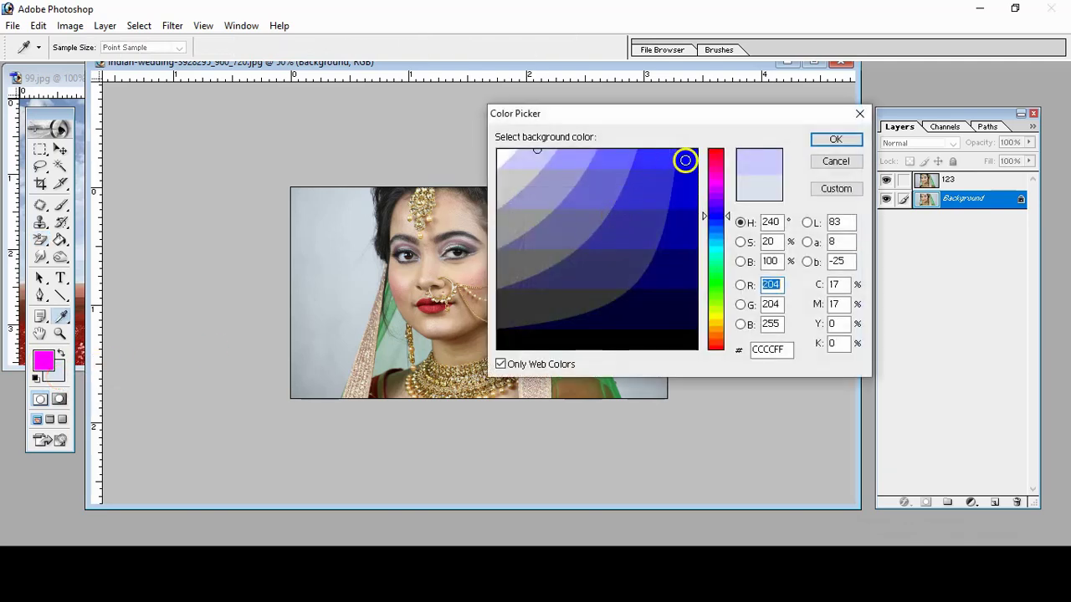
click(691, 193)
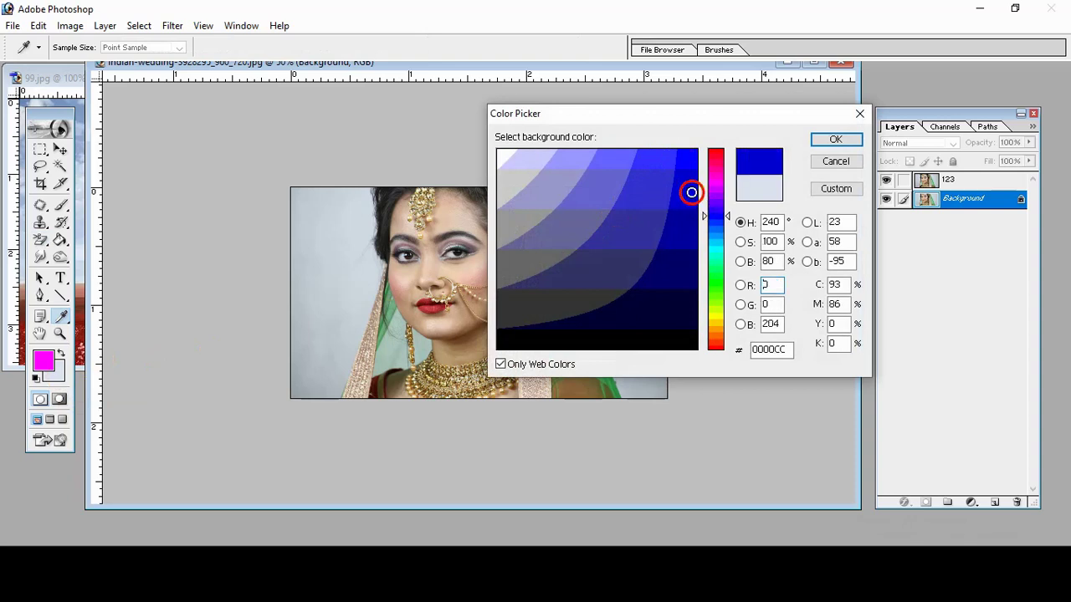
click(834, 139)
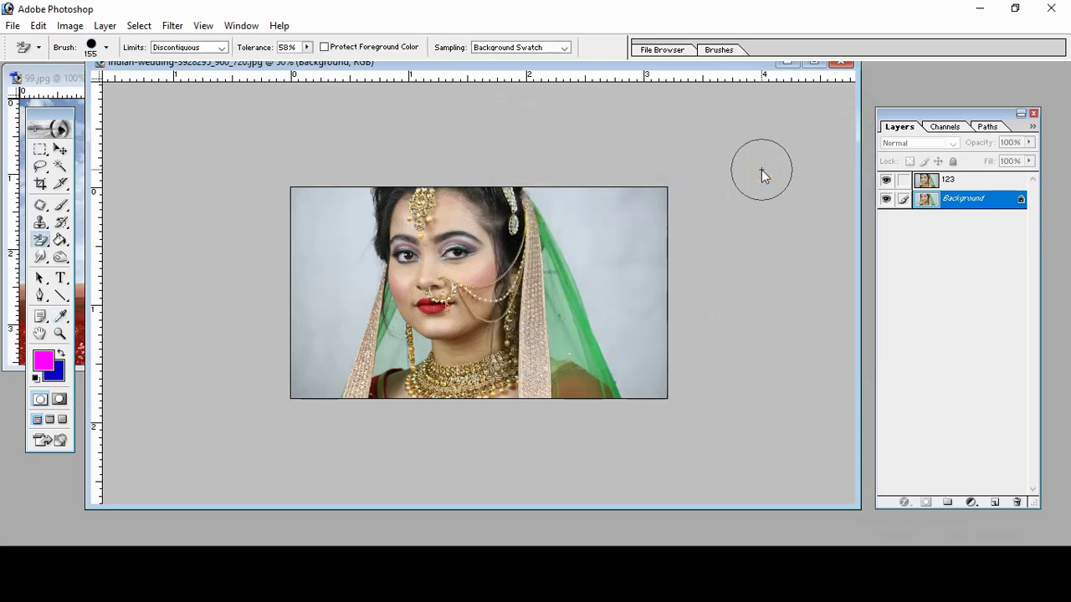
key(ctrl+BackSpace)
- Bring the 99.jpg heart-tree window forward and select its entire canvas
drag(513, 132, 465, 74)
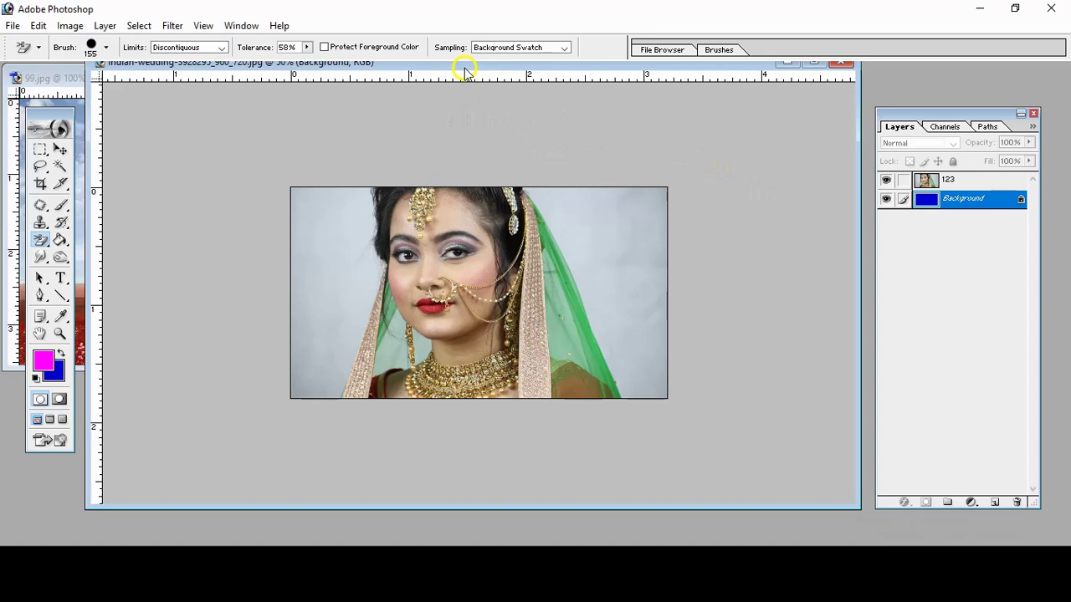
drag(465, 71, 562, 127)
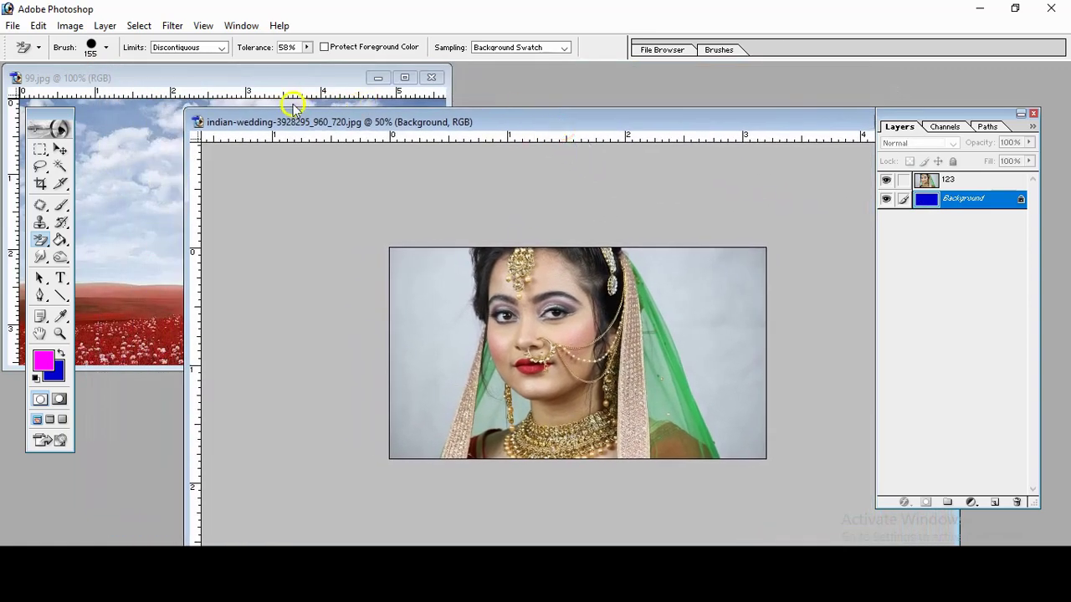
click(271, 84)
drag(271, 83, 375, 99)
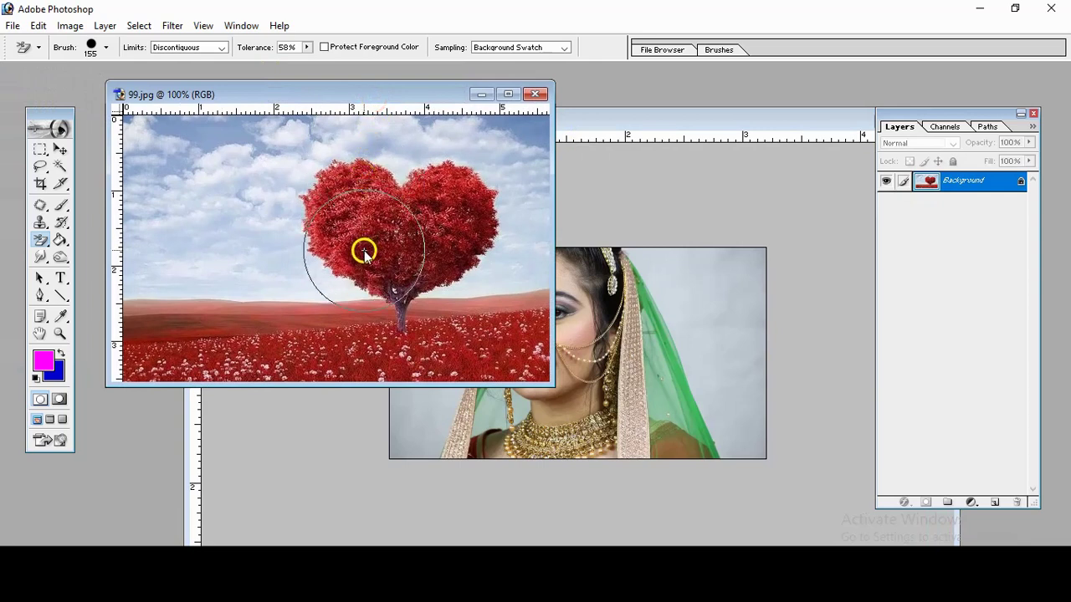
key(bracketleft)
key(bracketleft)
key(bracketleft)
click(350, 251)
key(ctrl+a)
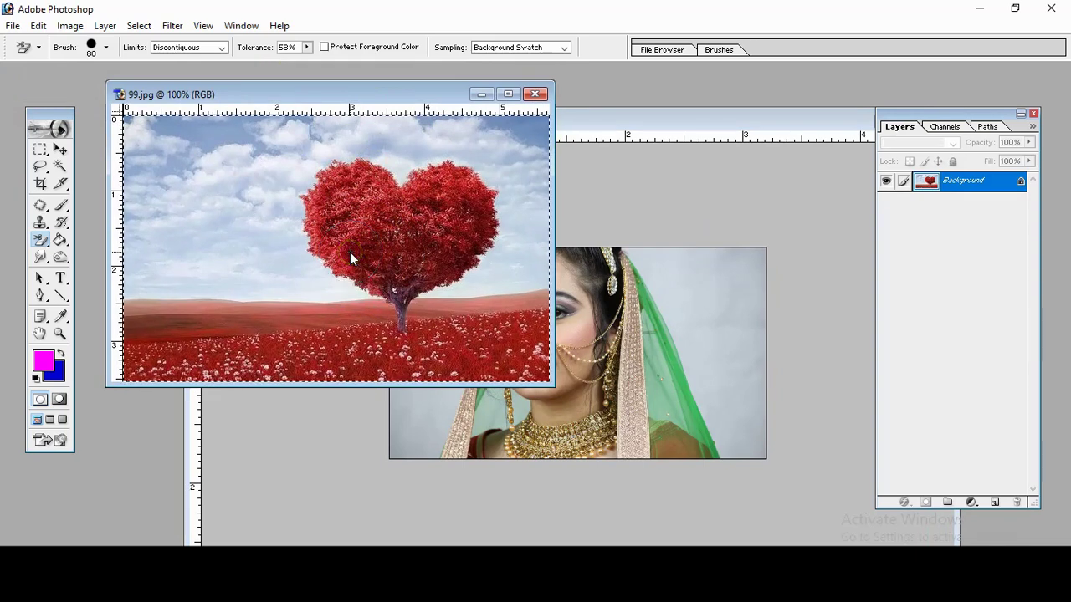
key(Delete)
- Close 99.jpg without saving and maximize the portrait window
click(535, 123)
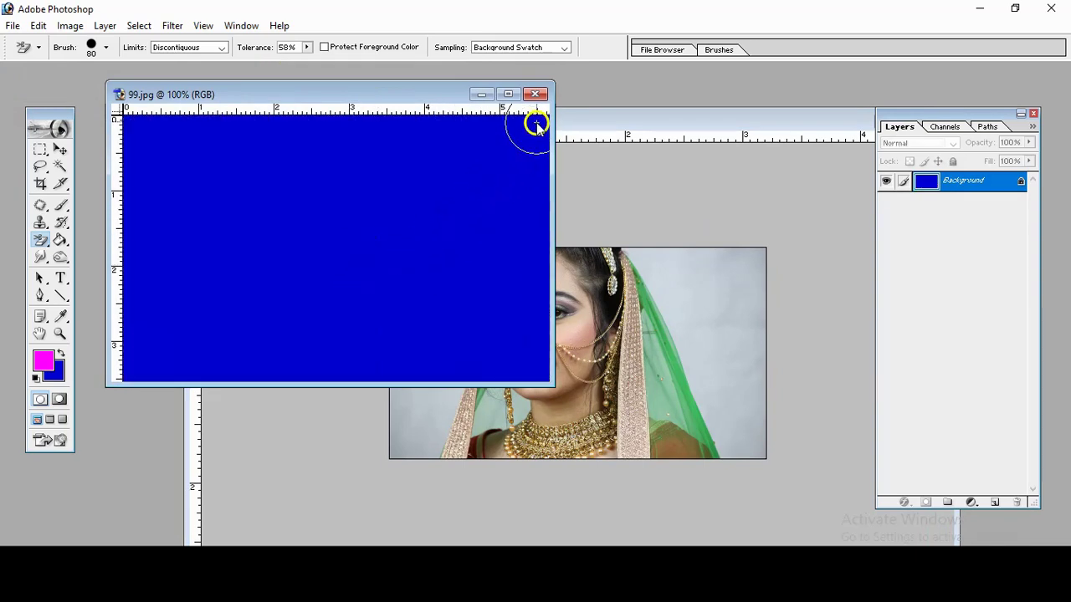
click(535, 94)
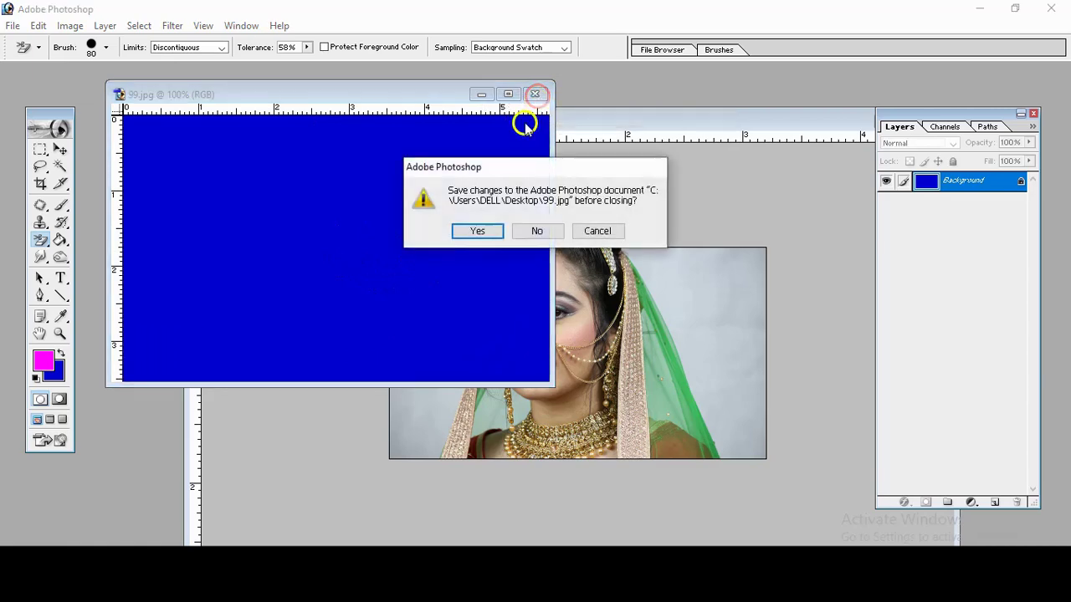
click(536, 230)
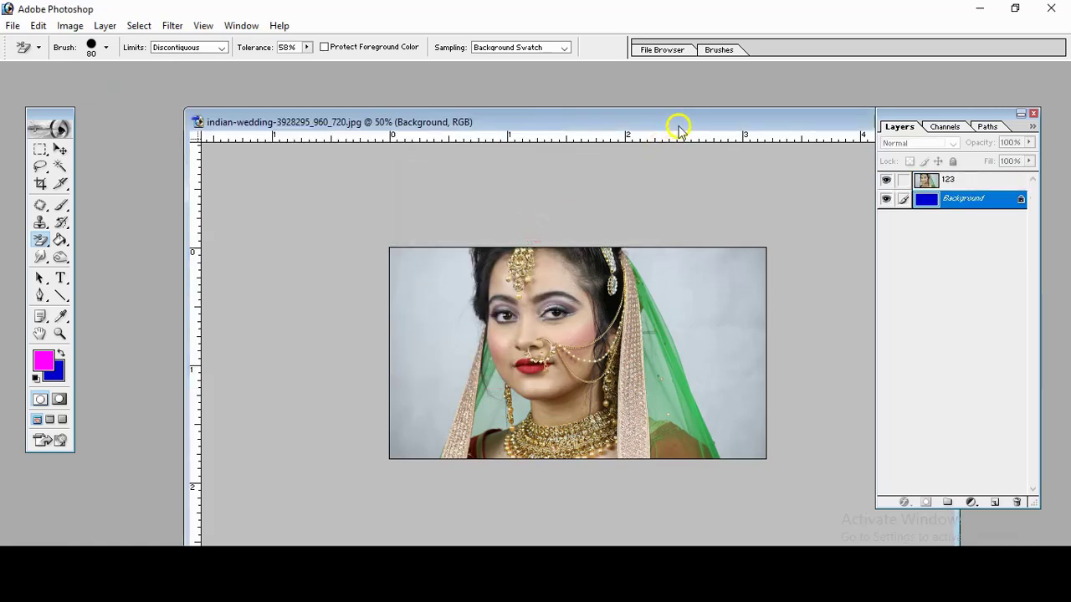
drag(678, 127, 574, 100)
click(810, 97)
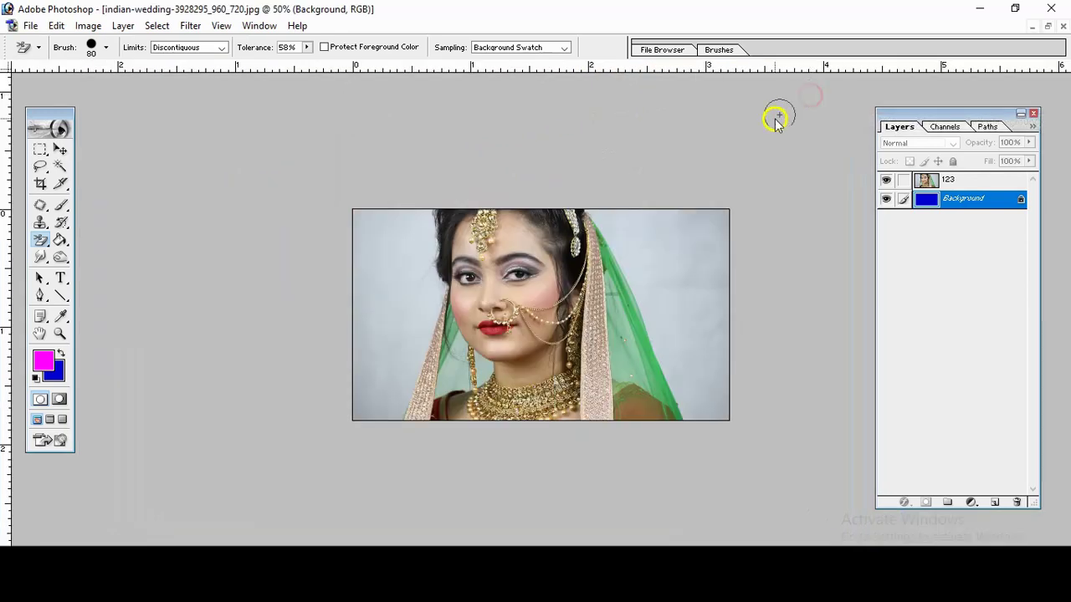
click(586, 290)
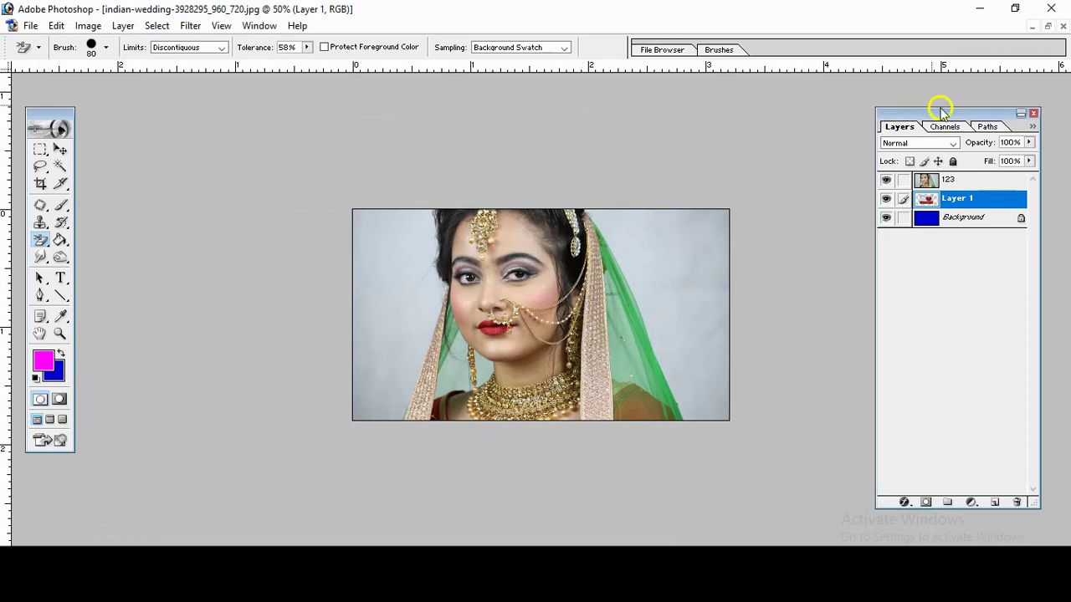
- Scale the pasted heart-tree Layer 1 up to 185.9% so it covers the canvas
click(952, 201)
click(924, 192)
key(ctrl+t)
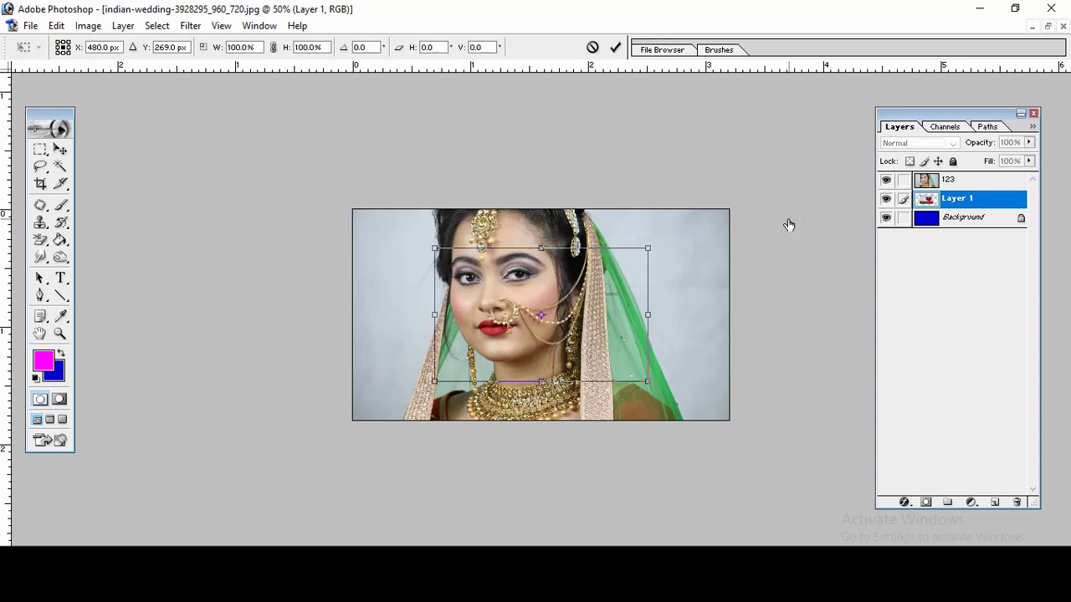
drag(648, 389, 646, 385)
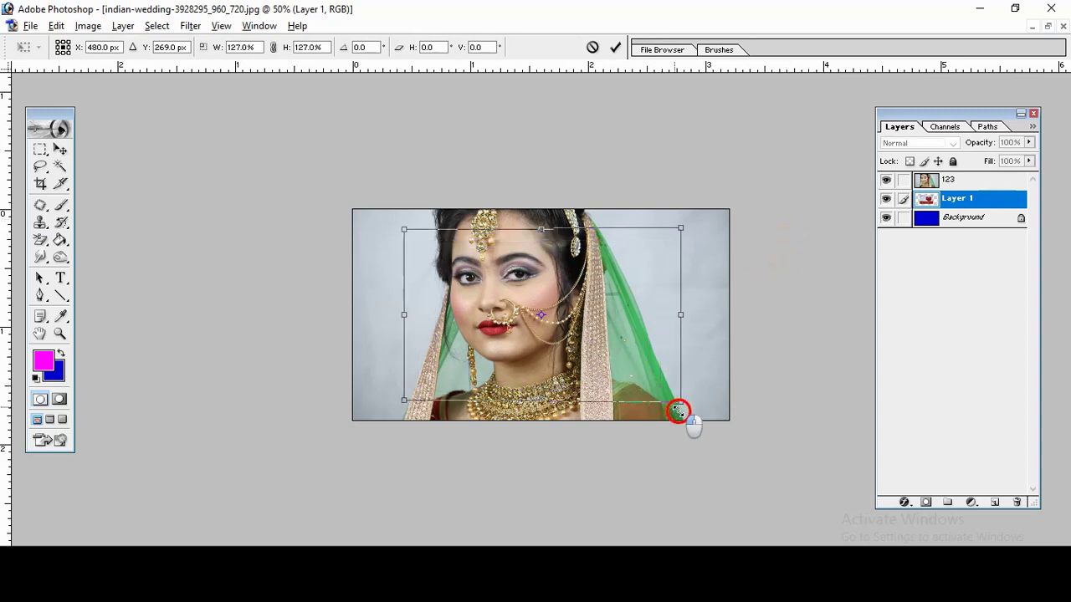
drag(646, 386, 732, 452)
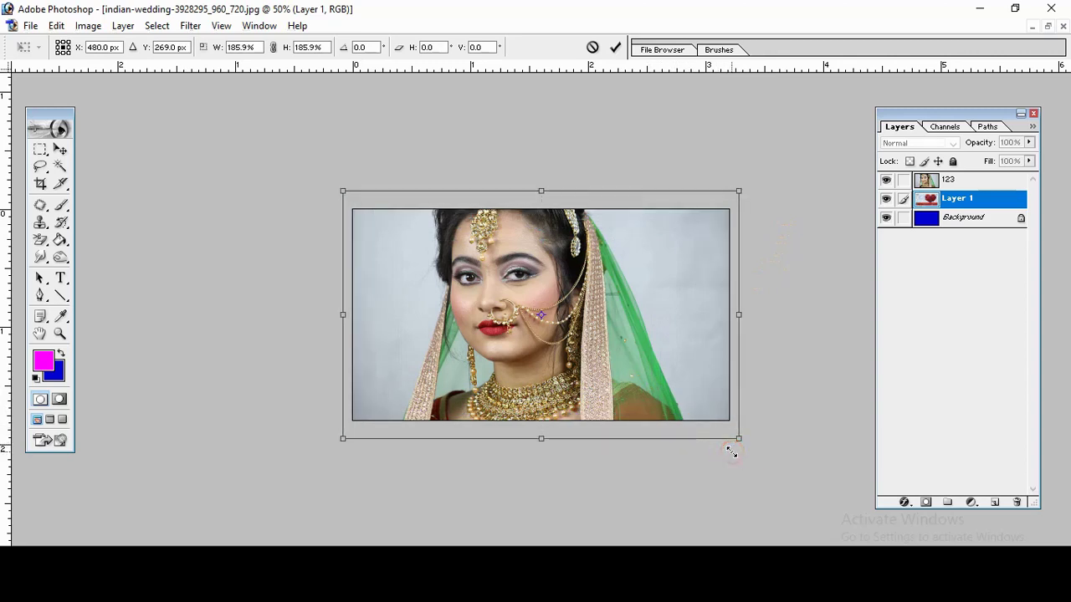
key(e)
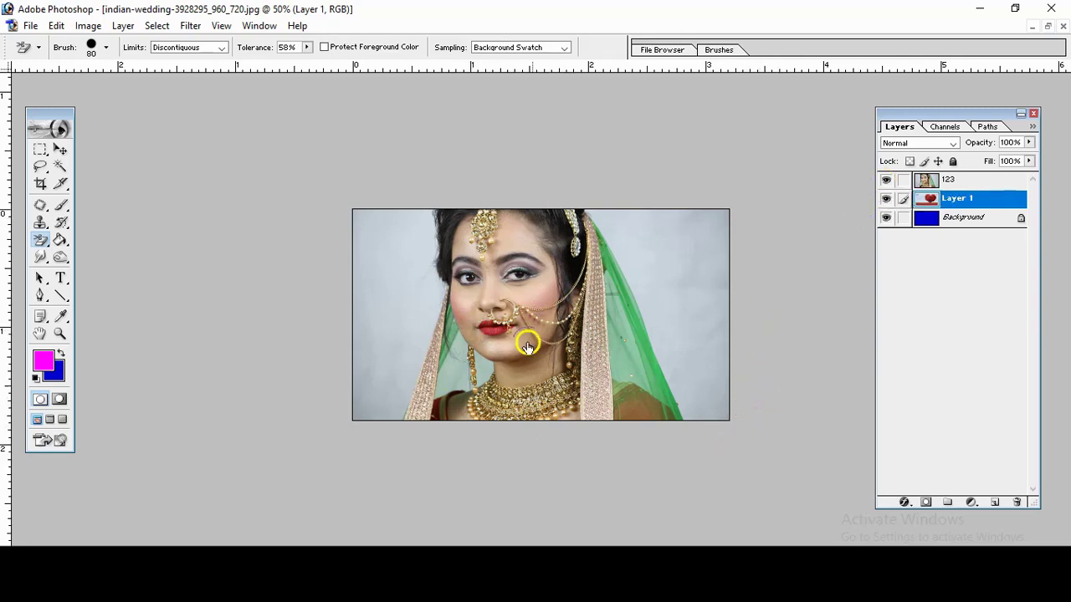
- Toggle layer 123's visibility several times to compare the bride with the heart-tree landscape
click(886, 180)
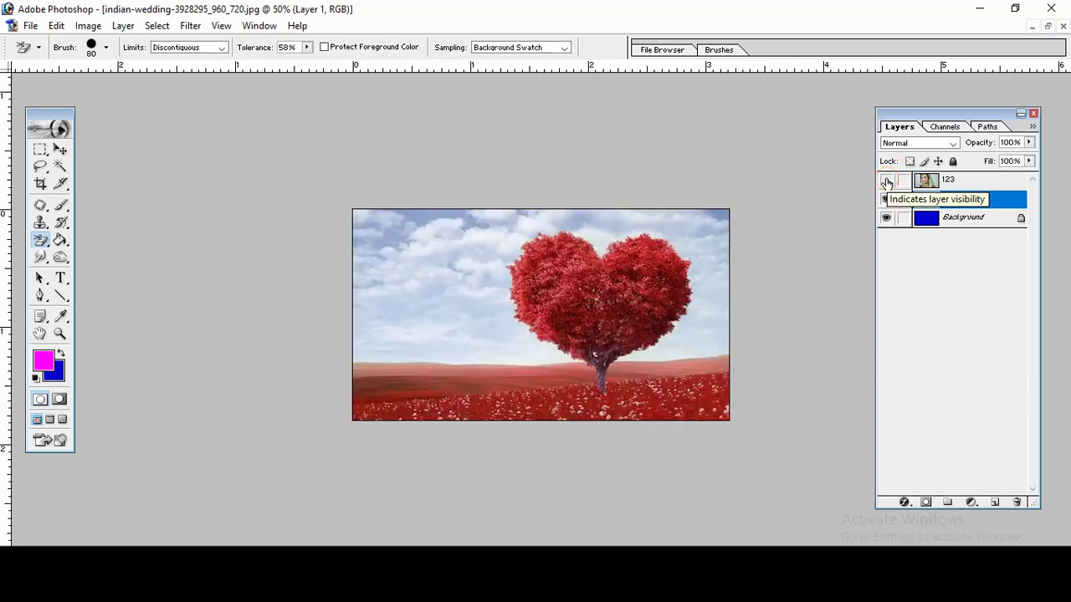
click(886, 181)
click(886, 181)
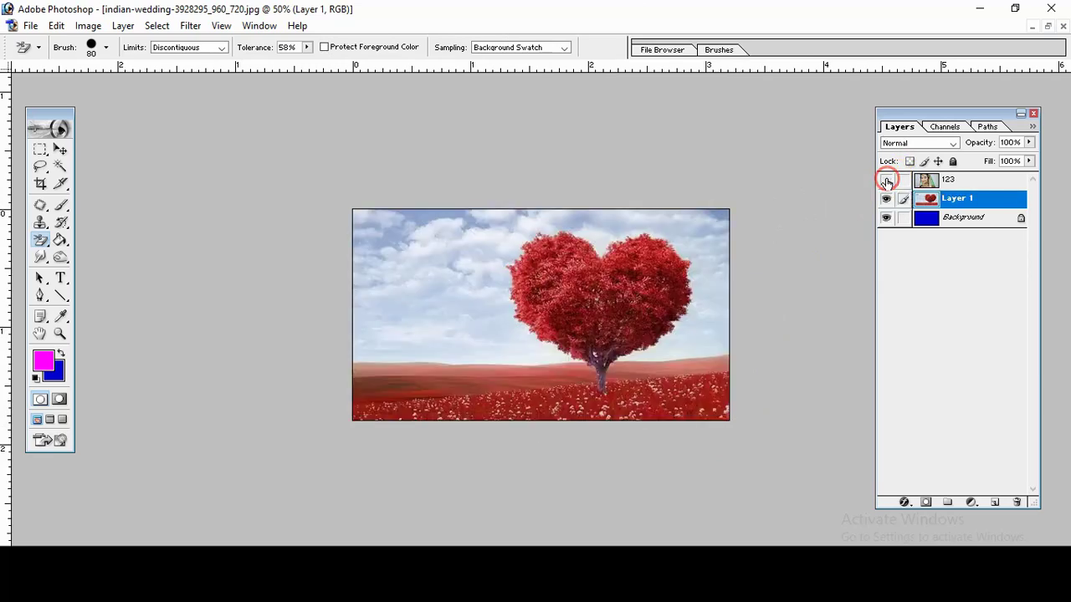
click(885, 181)
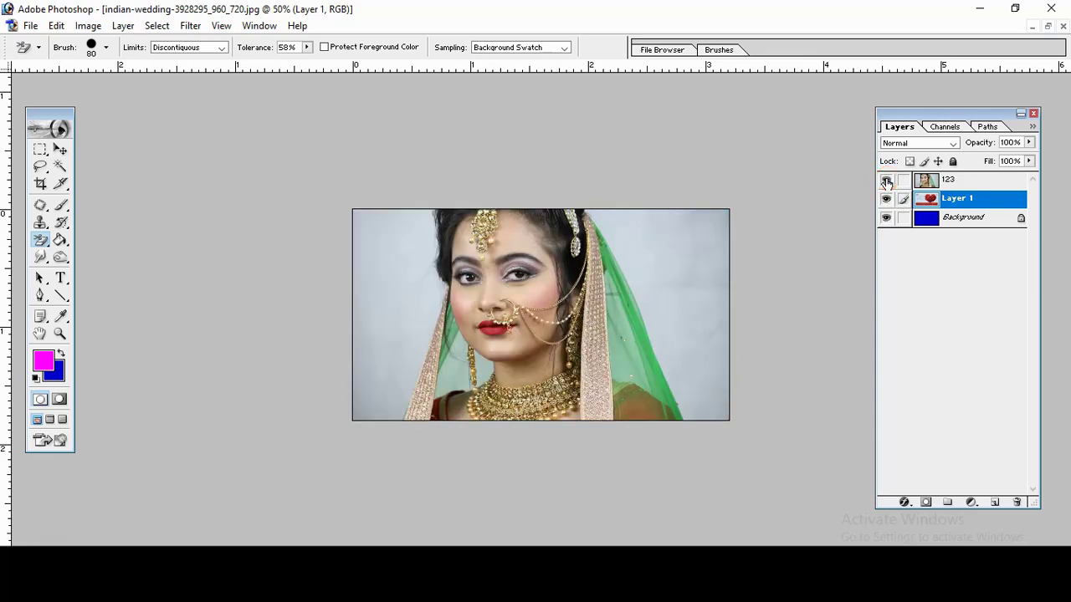
click(885, 181)
click(886, 180)
click(886, 180)
- Set the Background Eraser to 40% tolerance, Contiguous limits and Continuous sampling, then select layer 123
click(42, 243)
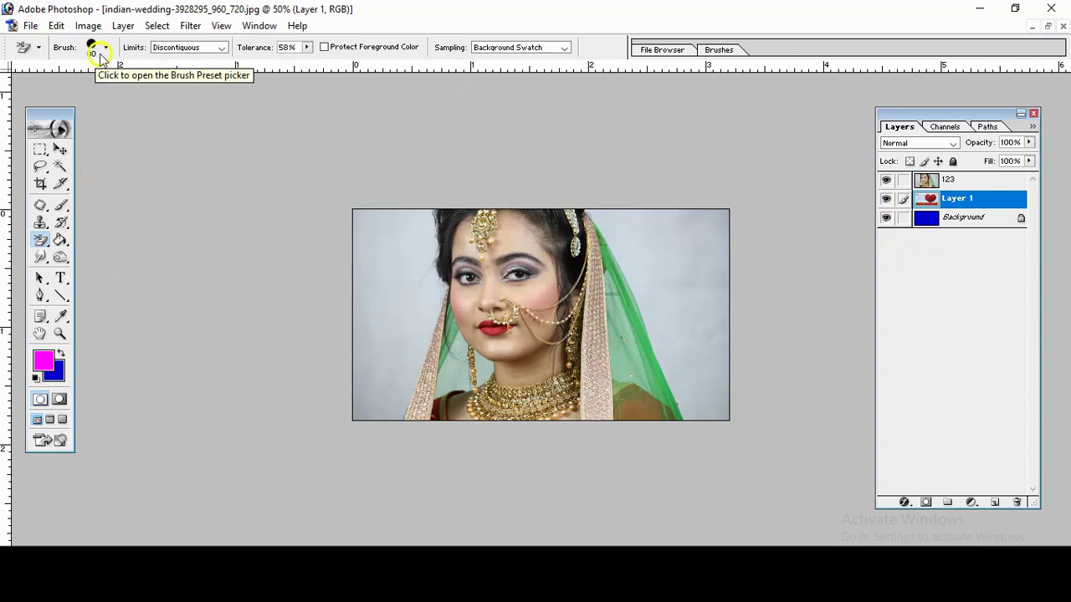
click(284, 46)
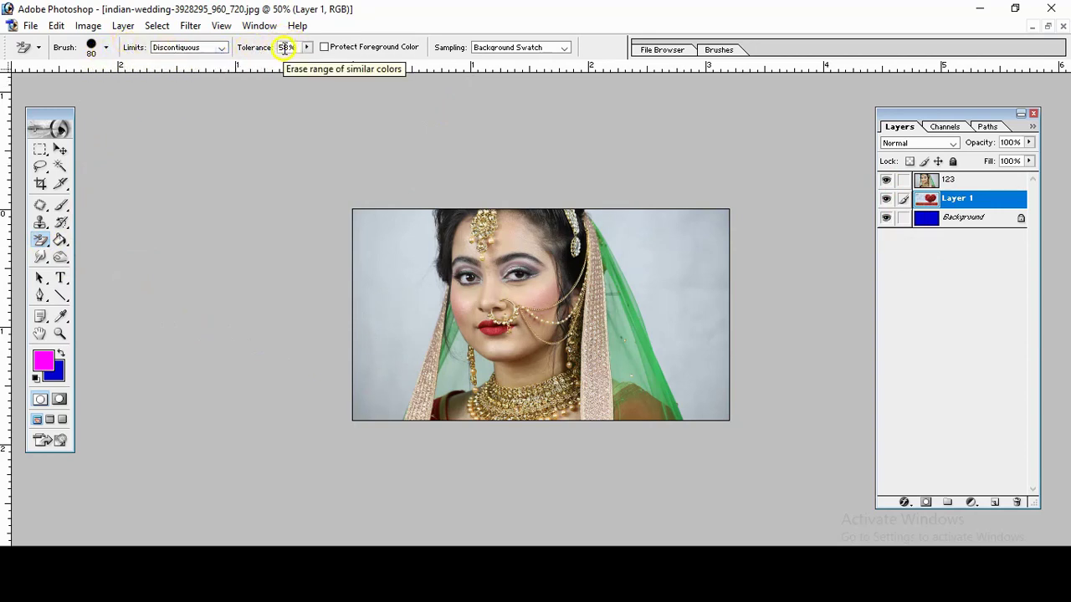
click(290, 47)
text(40)
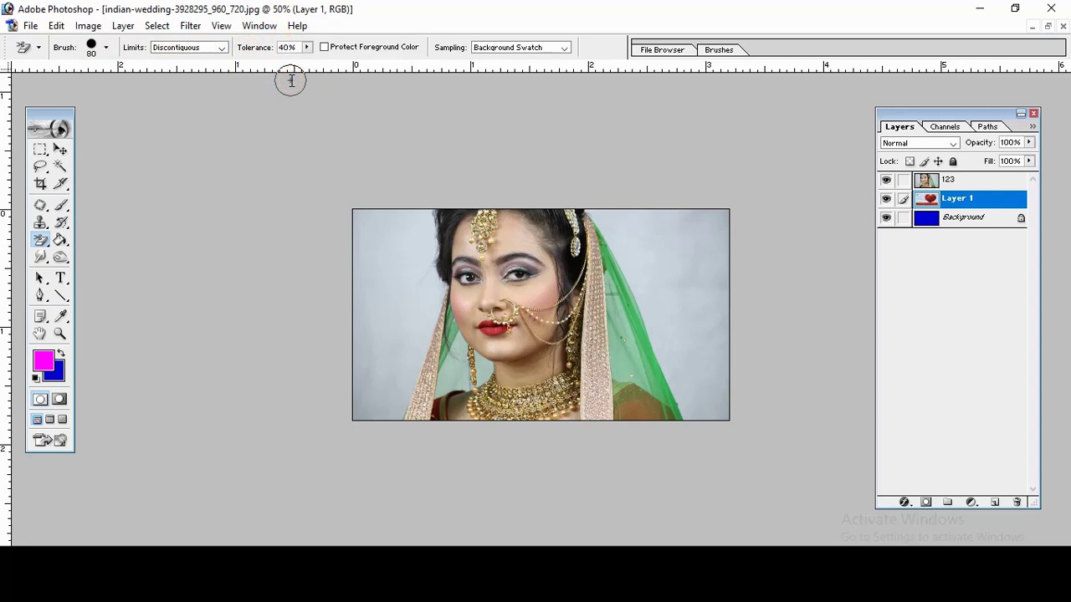
click(222, 48)
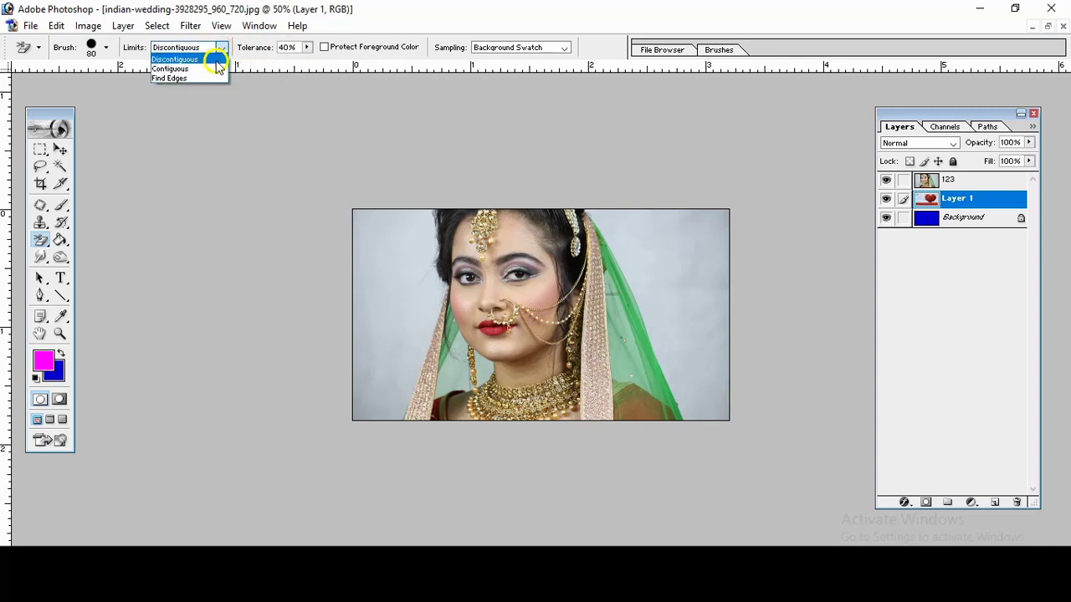
click(215, 69)
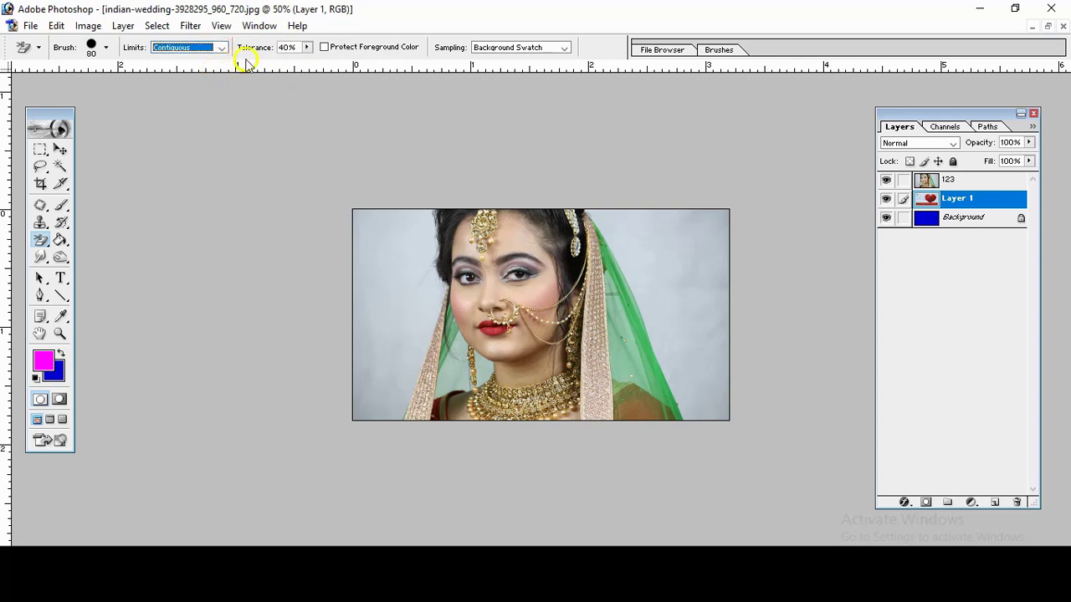
click(505, 48)
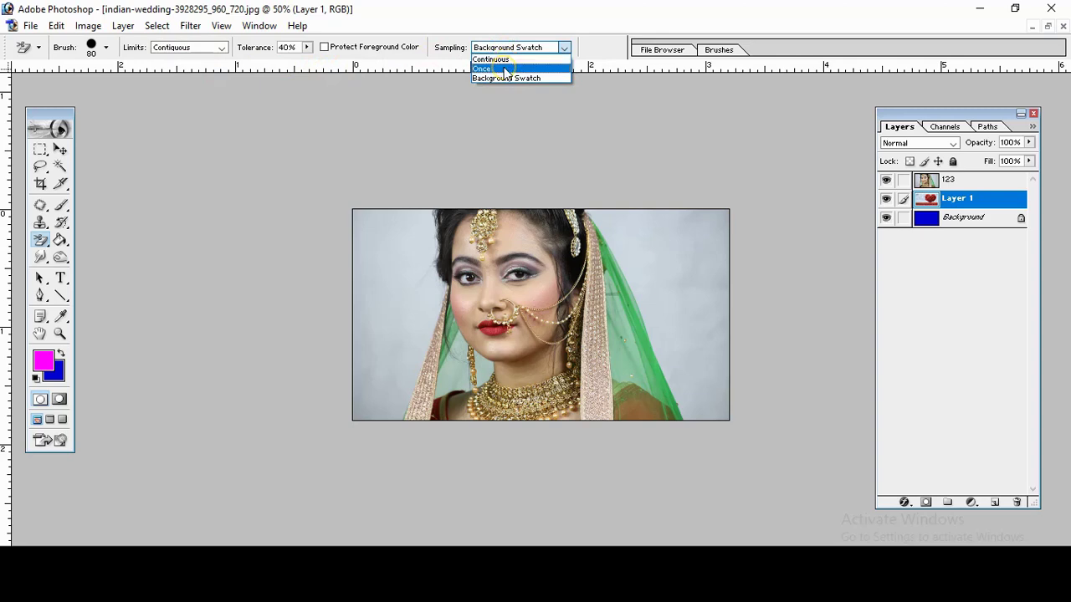
click(505, 59)
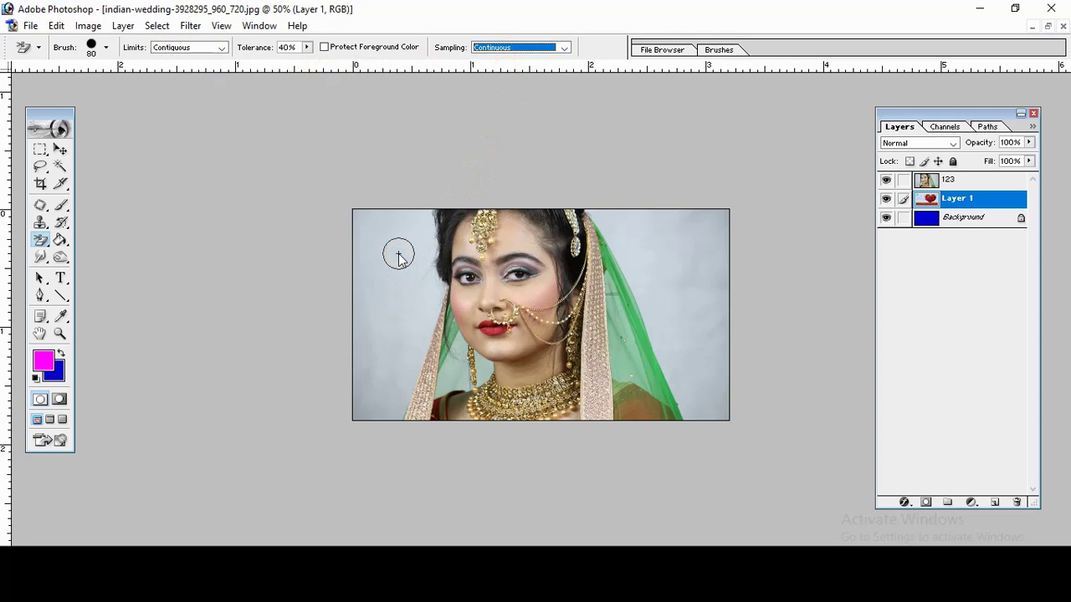
ctrl+click(928, 219)
click(954, 180)
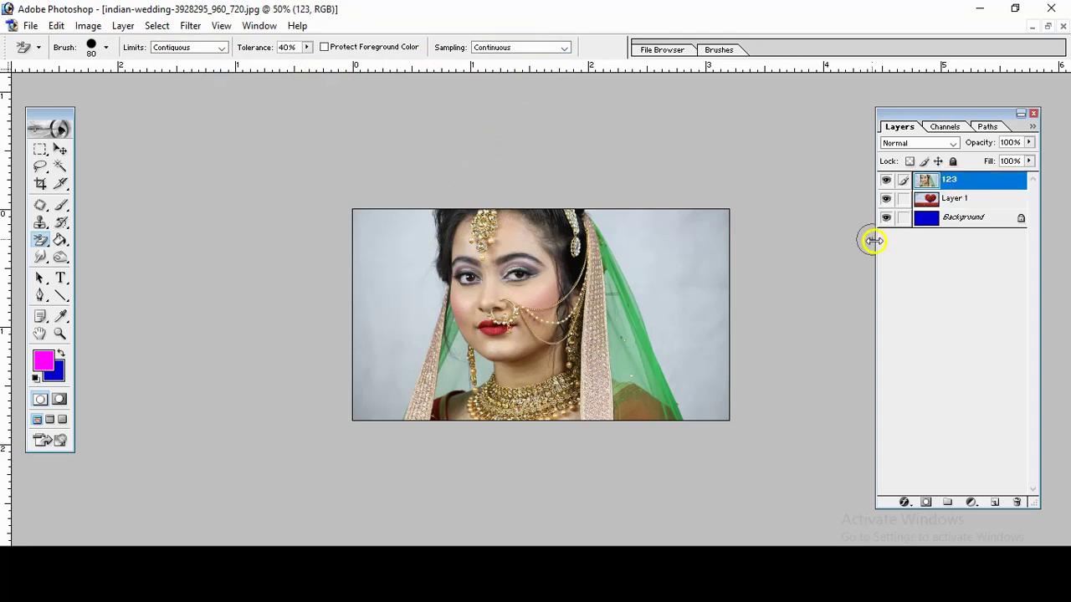
- Erase the grey backdrop down the photo's left edge and beside the hair, revealing sky
click(373, 235)
mouse_move(370, 229)
mouse_down()
mouse_move(365, 404)
mouse_move(359, 210)
mouse_move(360, 418)
mouse_move(351, 366)
mouse_move(362, 224)
mouse_move(377, 203)
mouse_move(397, 258)
mouse_move(393, 413)
mouse_move(402, 381)
mouse_up()
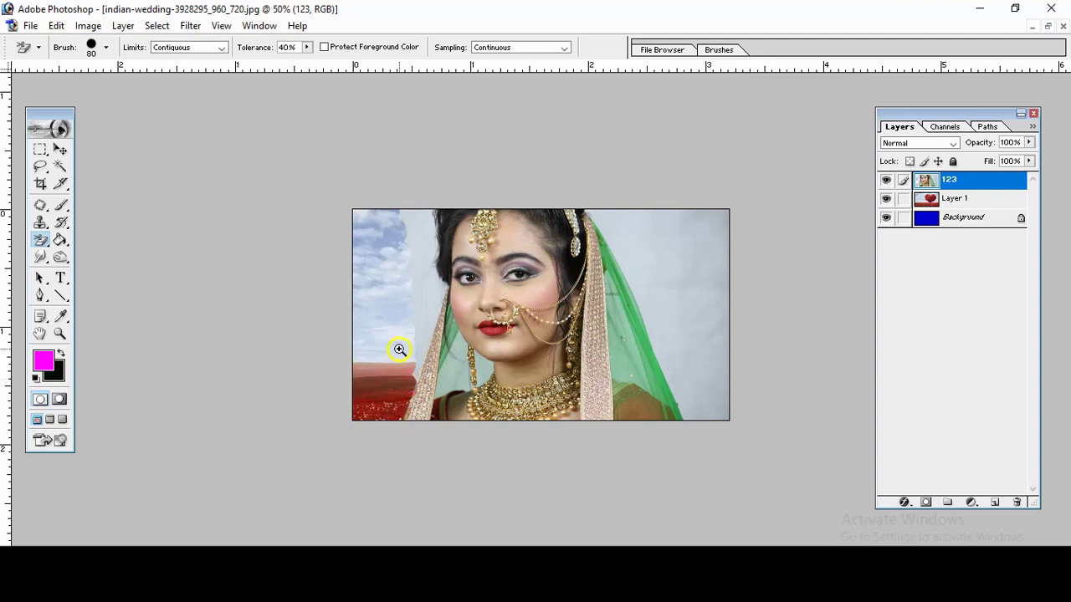
click(400, 350)
mouse_move(368, 180)
mouse_down()
mouse_move(387, 308)
mouse_move(342, 450)
mouse_move(317, 457)
mouse_up()
mouse_move(371, 287)
mouse_down()
mouse_move(311, 399)
mouse_move(359, 156)
mouse_move(363, 270)
mouse_move(370, 174)
mouse_move(378, 247)
mouse_move(387, 225)
mouse_move(373, 196)
mouse_move(384, 224)
mouse_up()
- Zoom in with a smaller brush and erase the grey strip around the hair and clouds
click(391, 227)
click(356, 223)
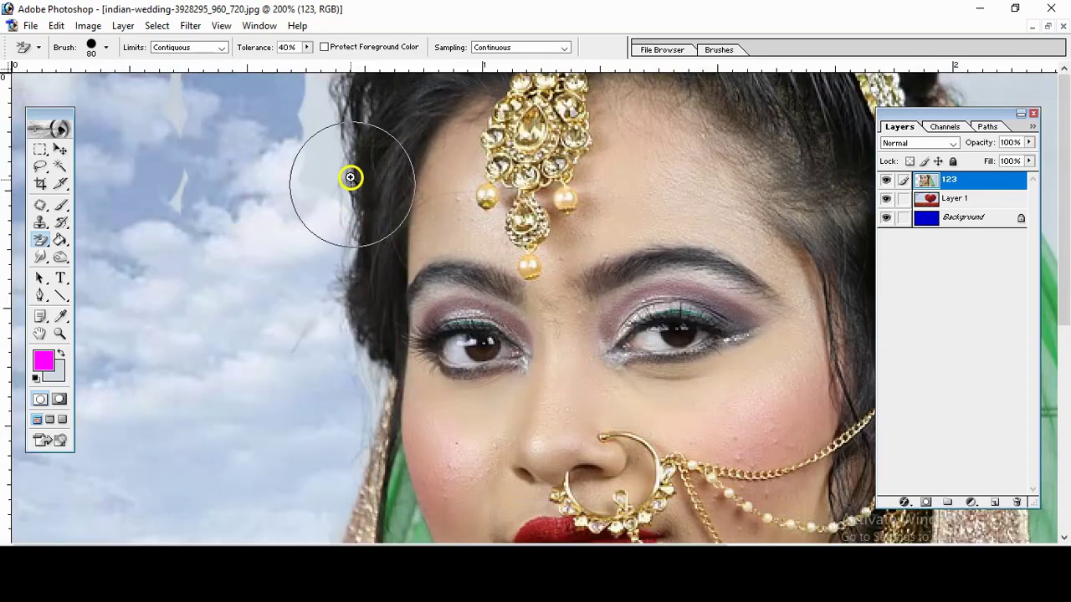
key(bracketleft)
key(bracketleft)
key(bracketleft)
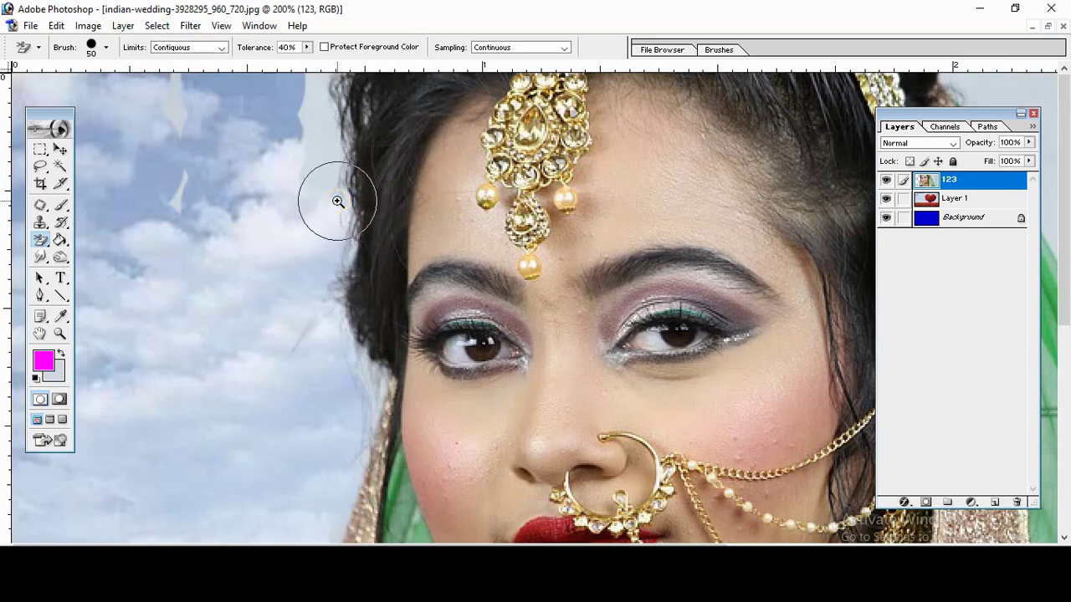
key(bracketleft)
key(bracketleft)
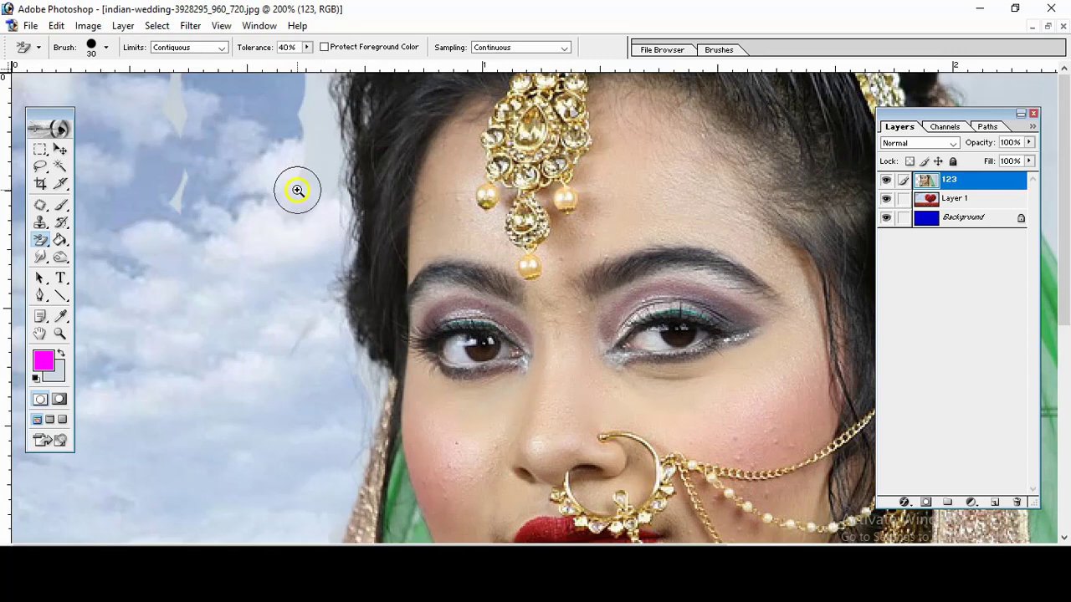
drag(307, 219, 306, 164)
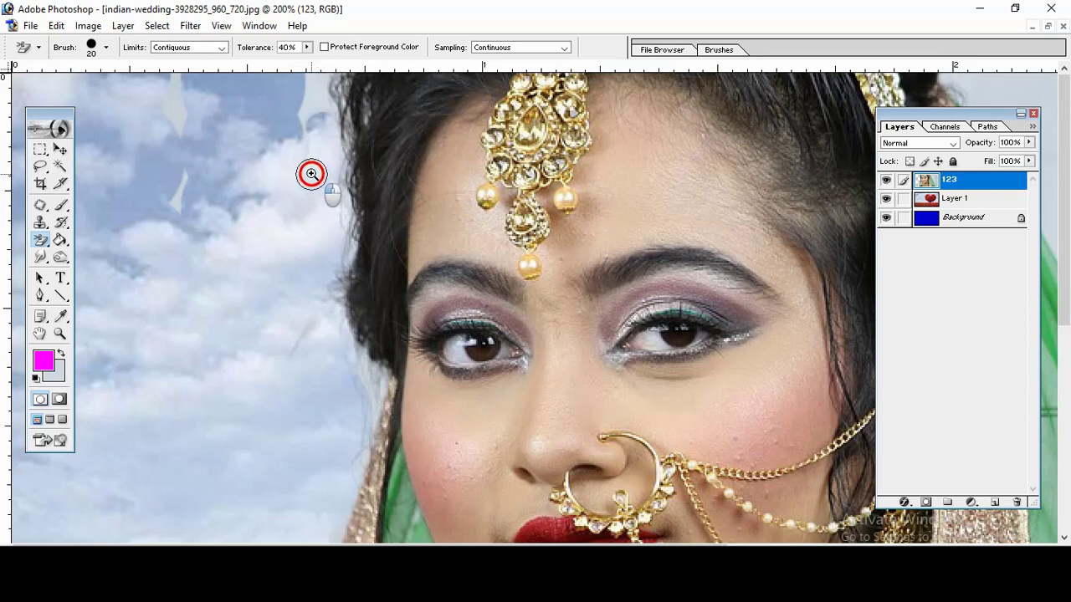
drag(302, 155, 299, 115)
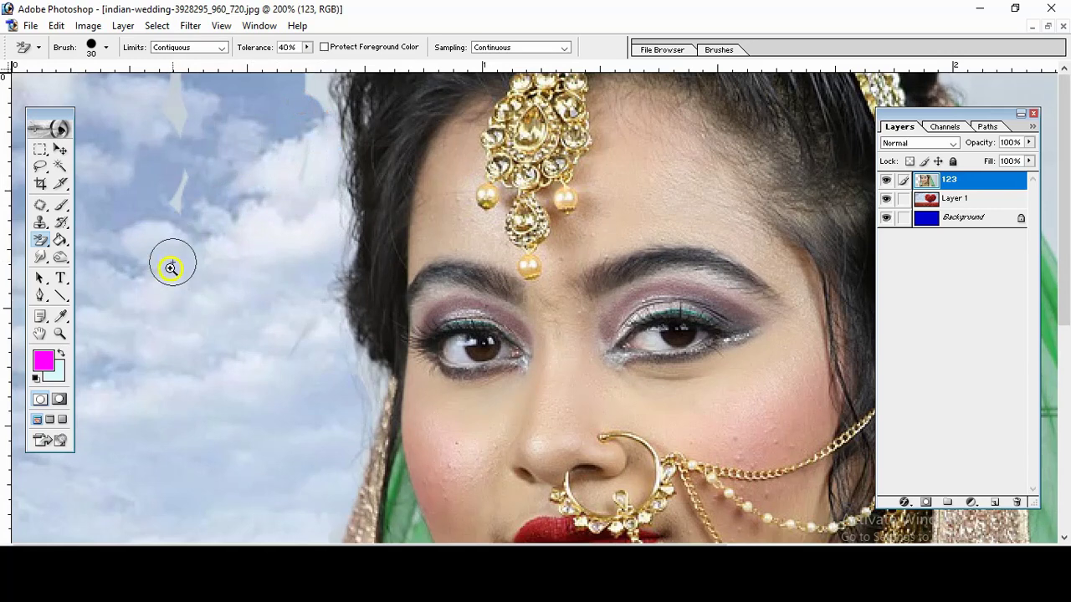
drag(184, 209, 177, 92)
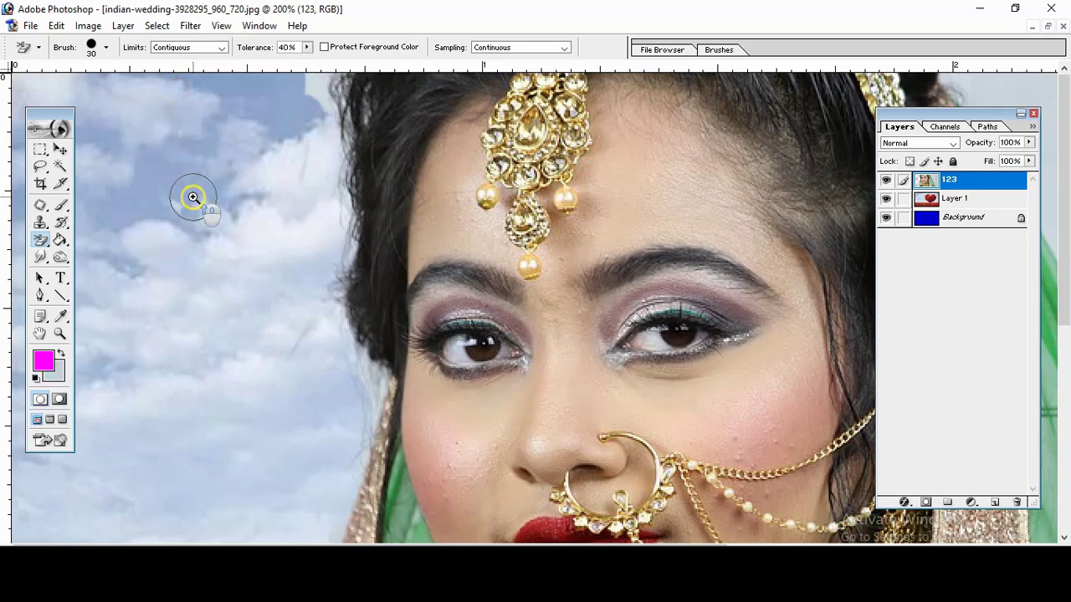
drag(303, 103, 308, 322)
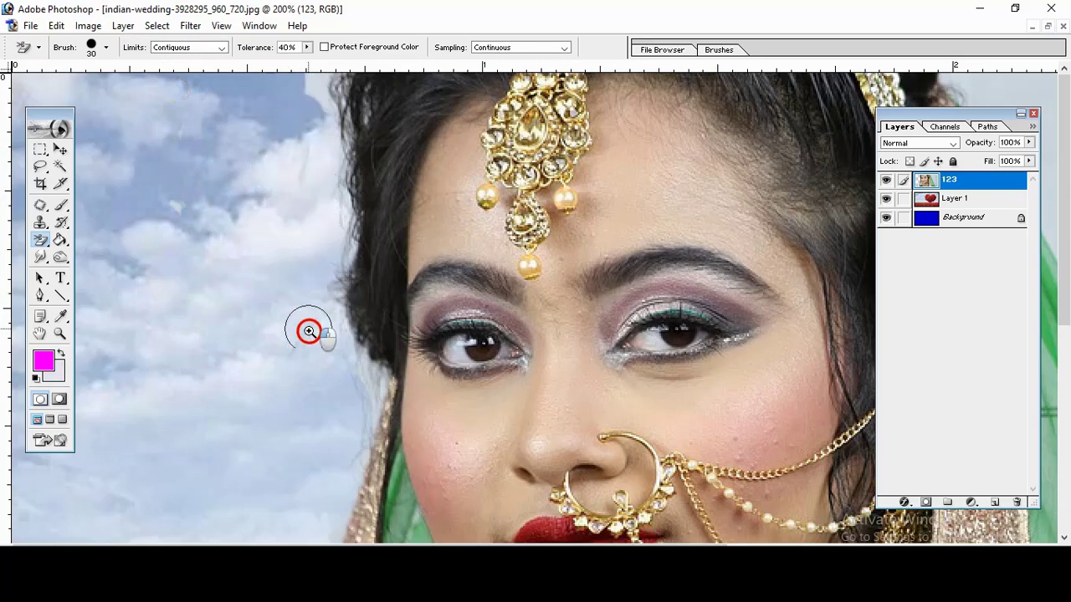
- With a larger brush, erase the backdrop beside the veil to reveal the red heart tree
alt+click(344, 306)
alt+click(359, 275)
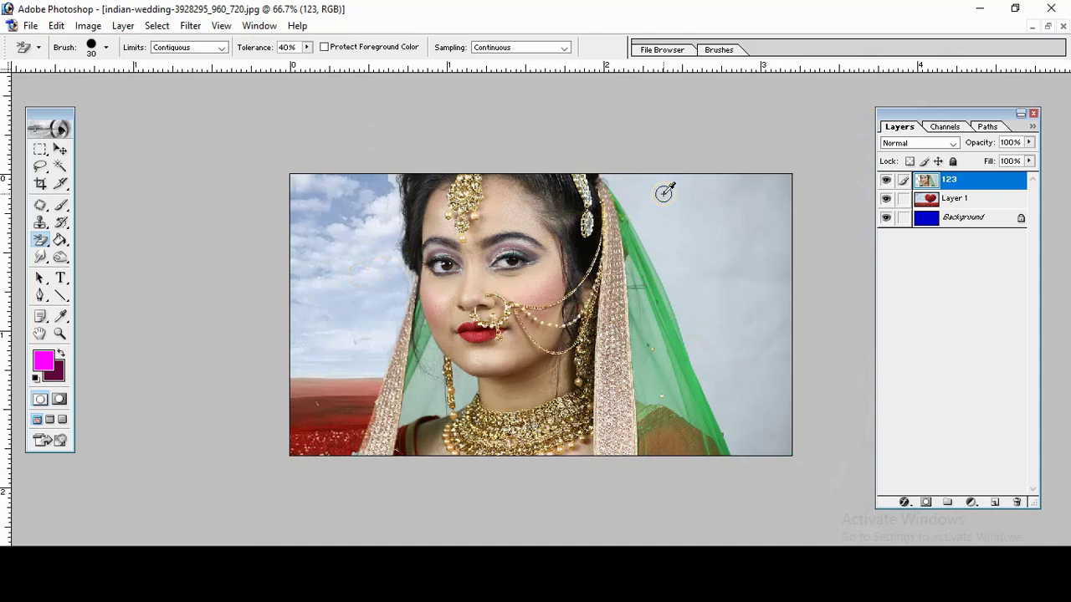
key(bracketright)
key(bracketright)
mouse_move(641, 182)
mouse_down()
mouse_move(689, 189)
mouse_move(748, 239)
mouse_move(760, 195)
mouse_move(767, 230)
mouse_move(728, 268)
mouse_move(772, 421)
mouse_move(750, 256)
mouse_move(791, 401)
mouse_move(770, 175)
mouse_move(791, 332)
mouse_move(787, 441)
mouse_move(760, 418)
mouse_move(683, 216)
mouse_move(743, 322)
mouse_up()
key(bracketright)
key(bracketleft)
key(bracketleft)
key(bracketleft)
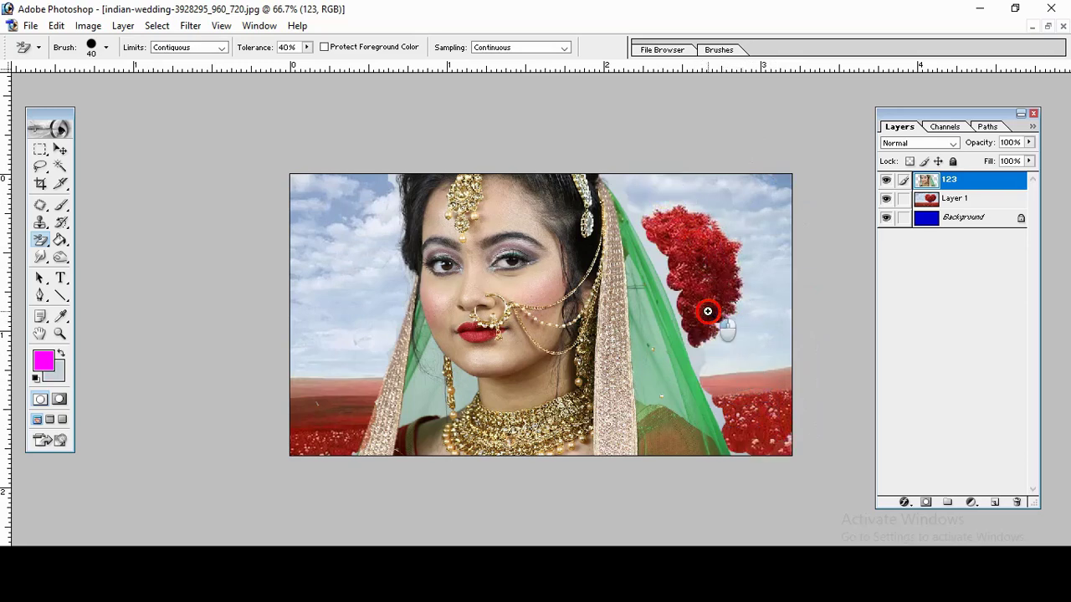
key(ctrl+plus)
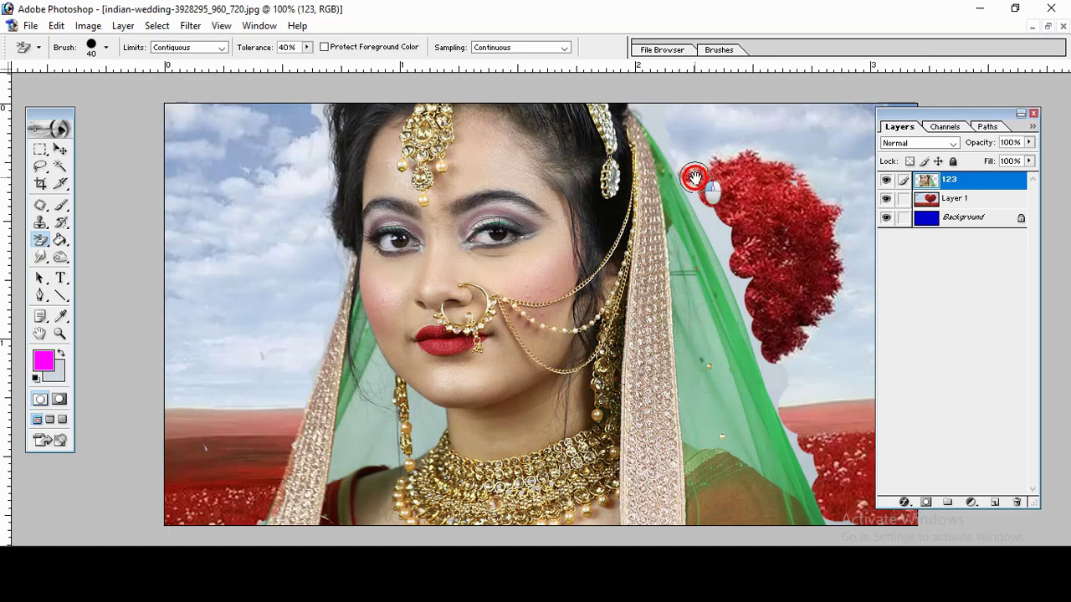
alt+click(679, 335)
alt+click(679, 335)
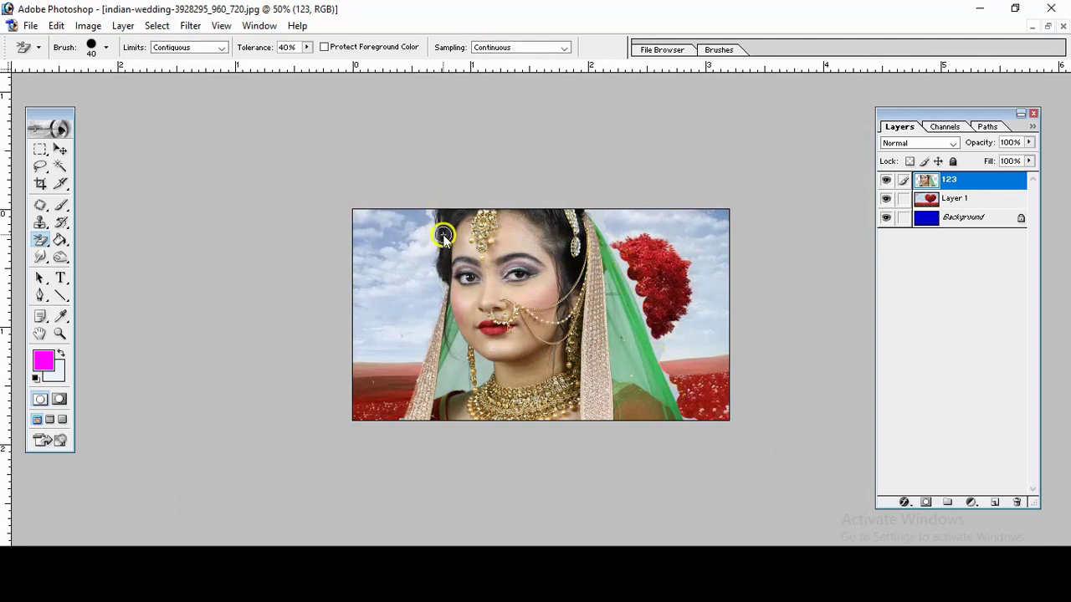
ctrl+click(468, 230)
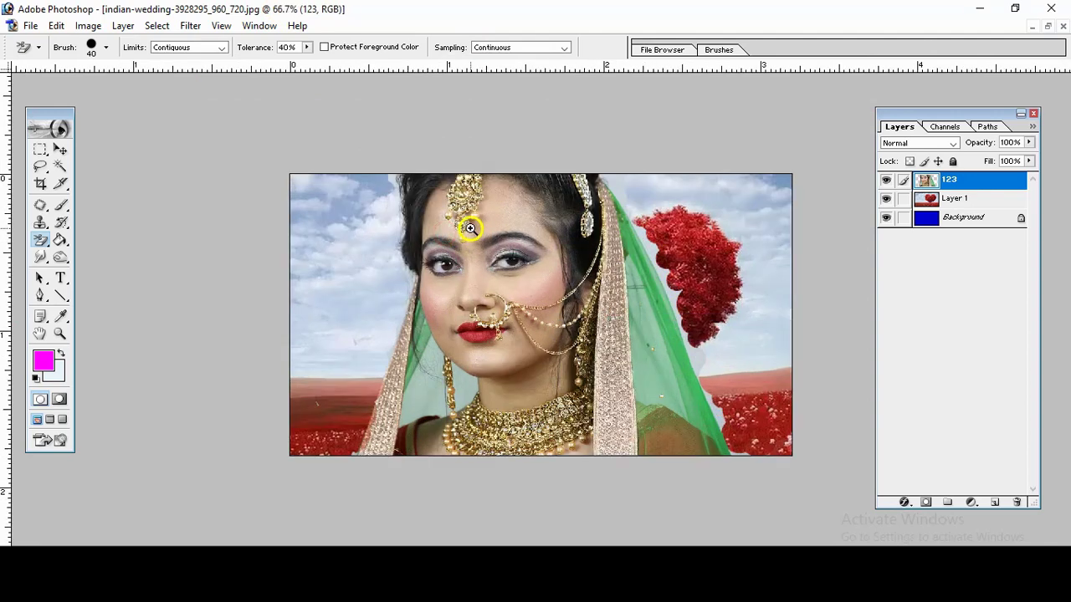
ctrl+click(447, 188)
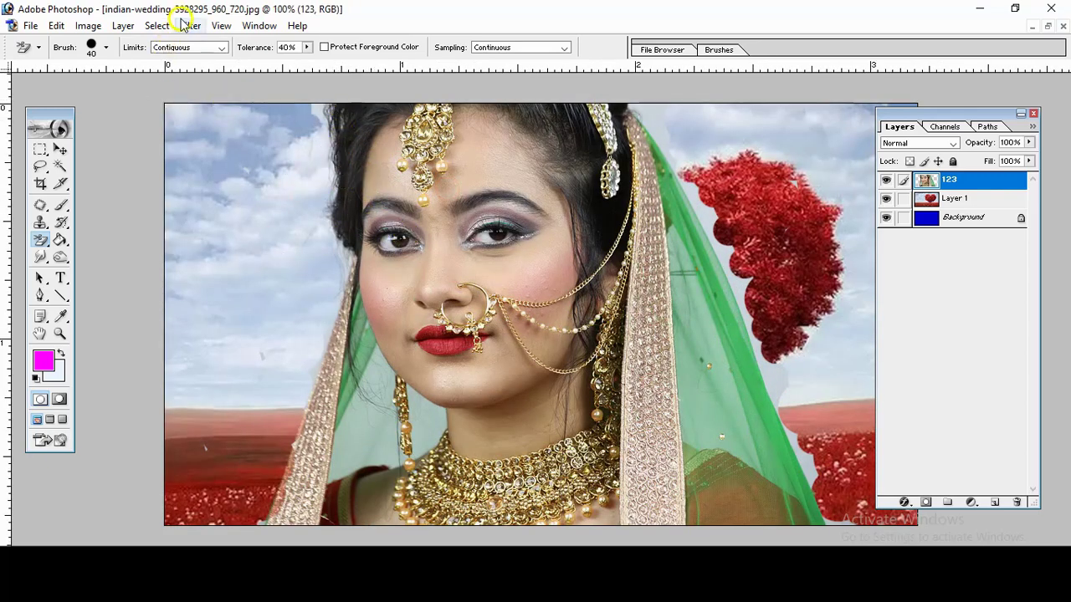
- Switch the Background Eraser to Discontiguous limits, Background Swatch sampling and lower tolerance (27%)
click(190, 49)
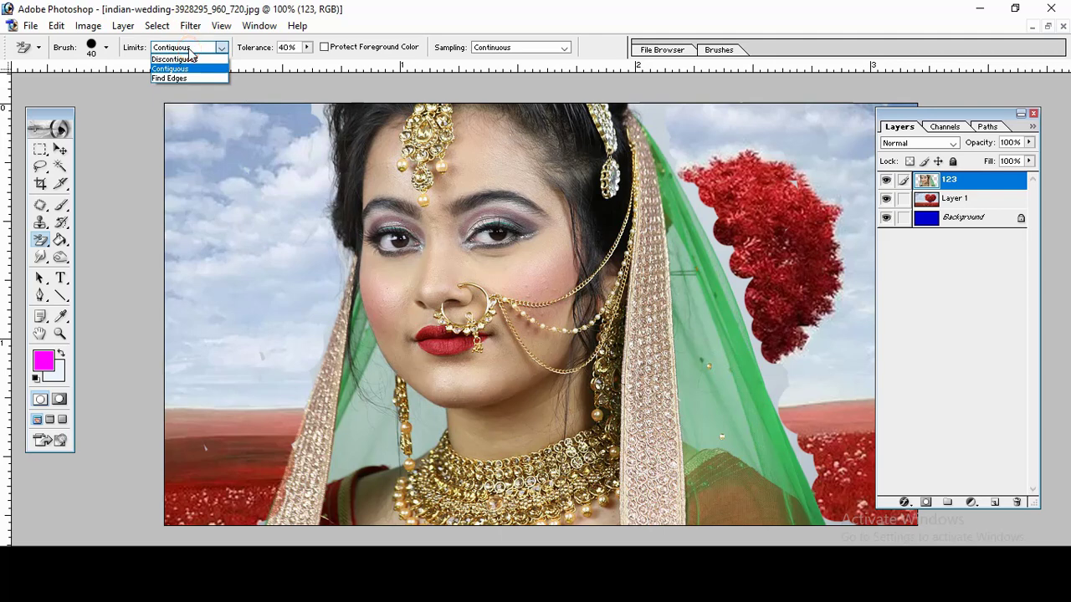
click(191, 58)
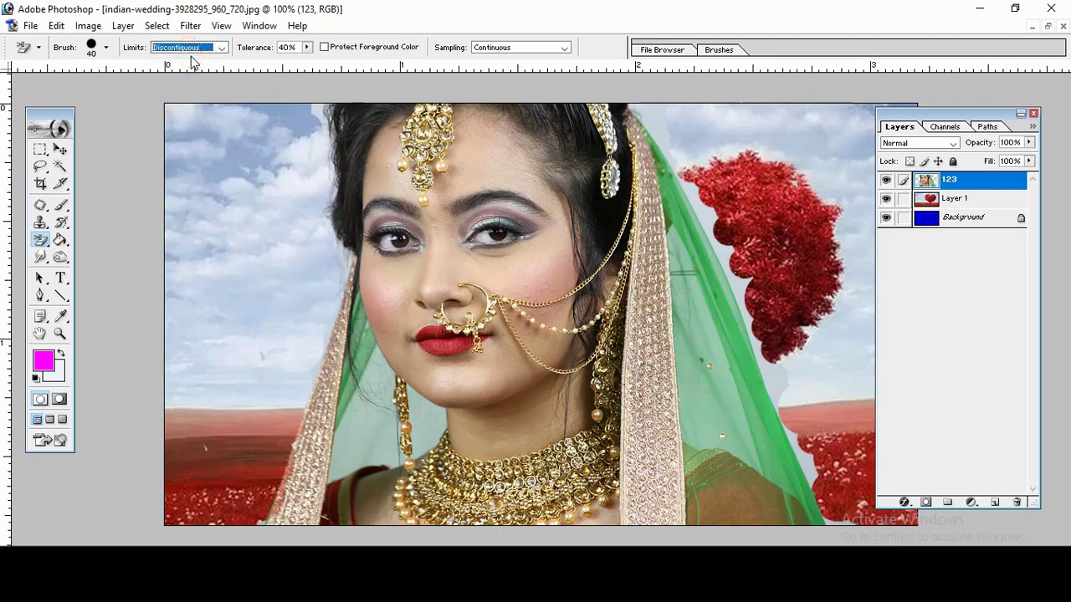
click(532, 49)
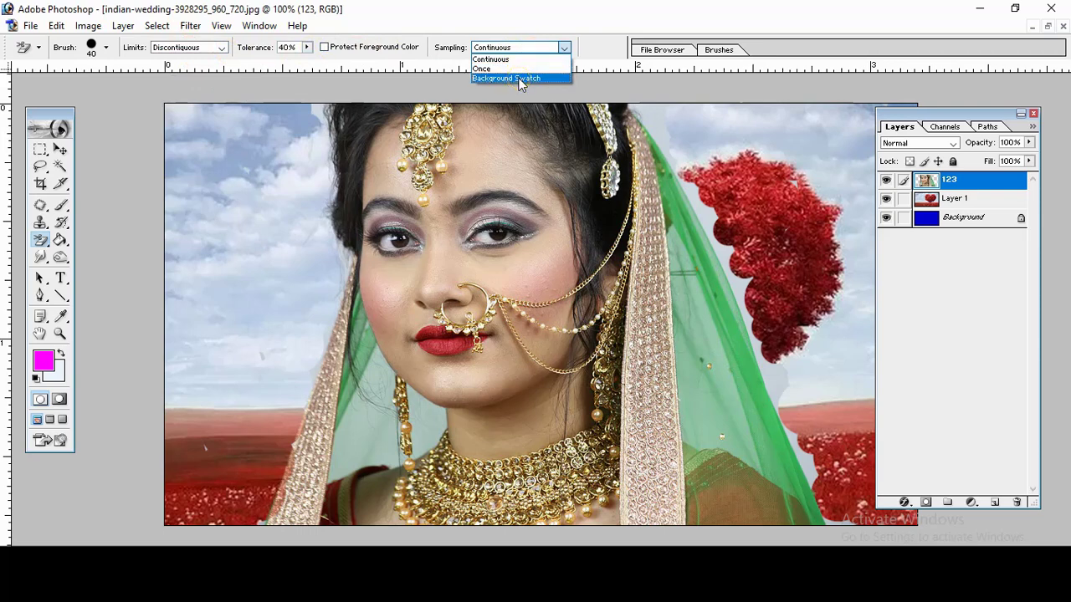
click(519, 79)
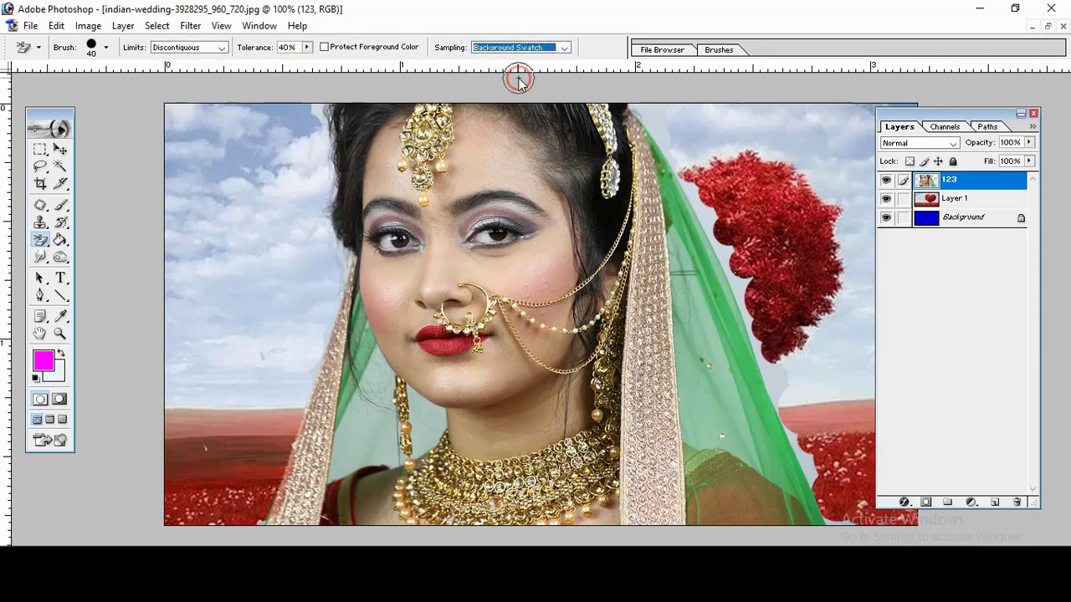
click(308, 49)
drag(309, 64, 293, 64)
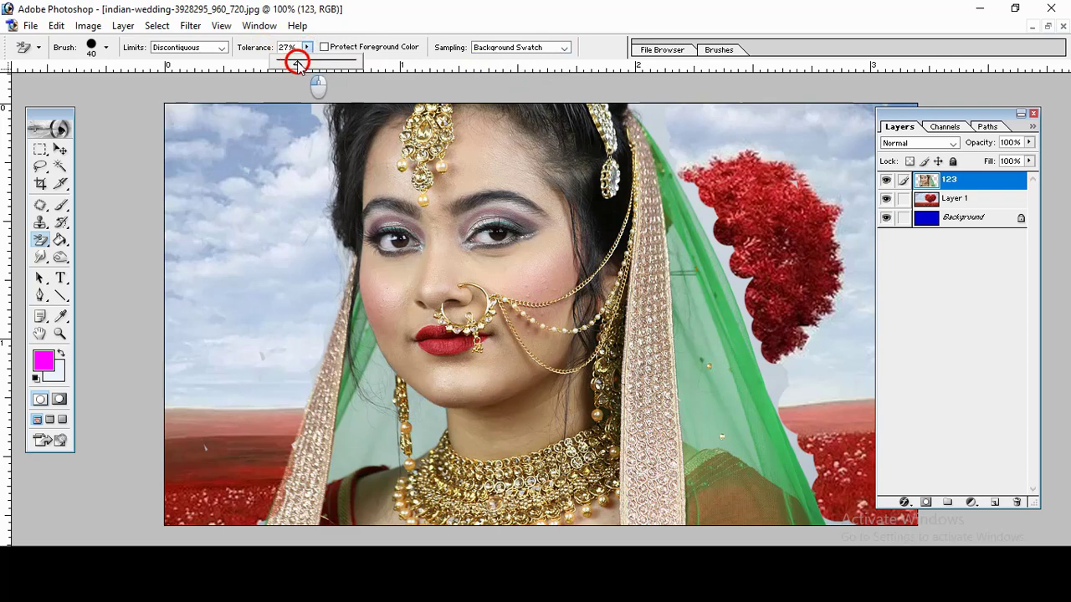
drag(298, 65, 303, 134)
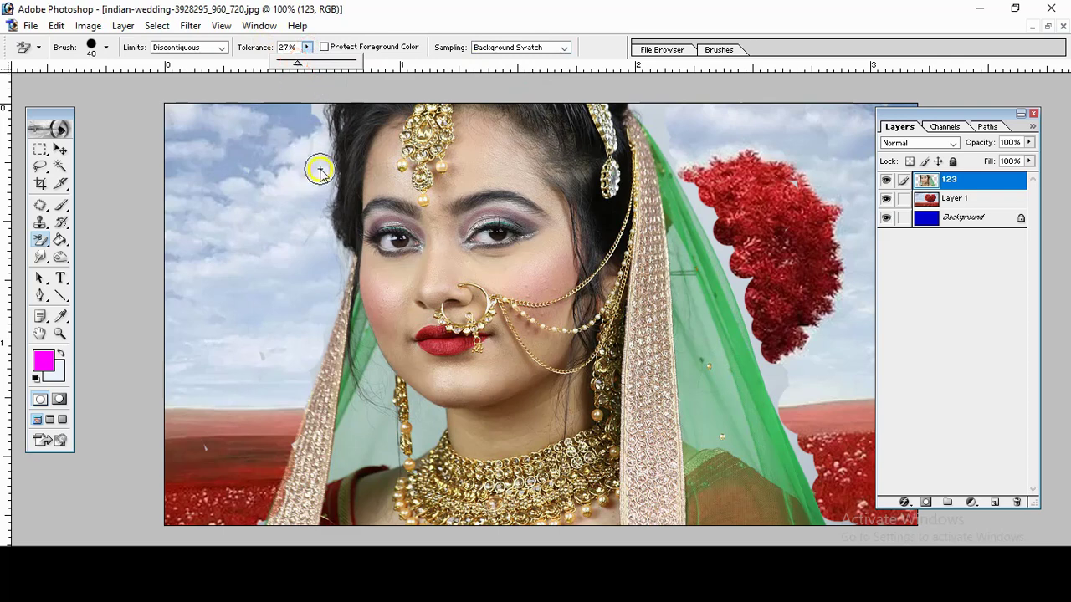
- Erase the portrait's sky along the veil edge beside the red tree
mouse_move(335, 278)
mouse_down()
mouse_move(318, 107)
mouse_move(305, 403)
mouse_move(258, 519)
mouse_up()
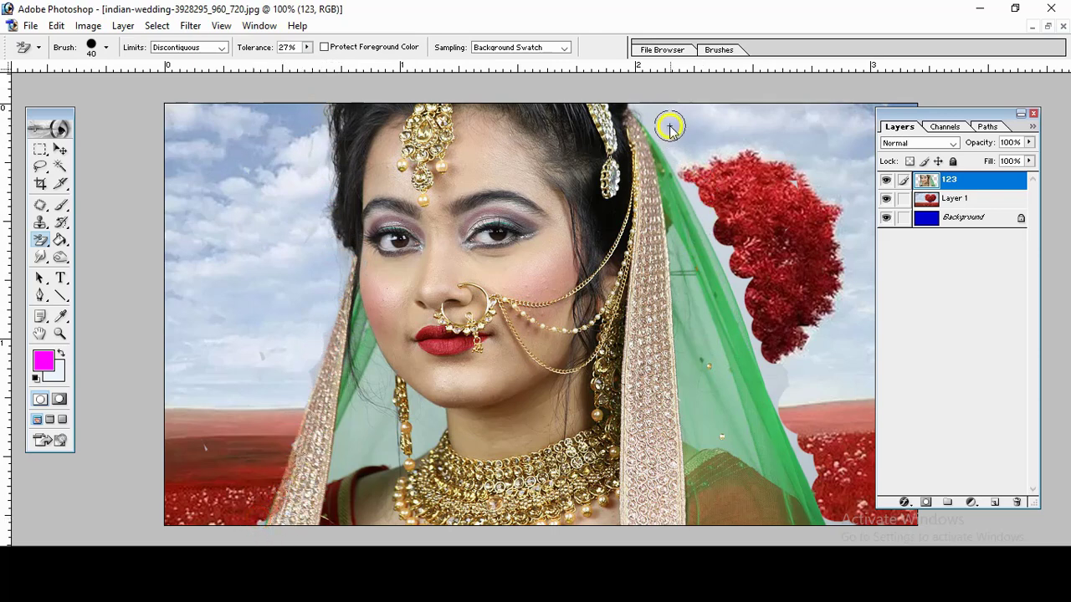
drag(643, 104, 730, 277)
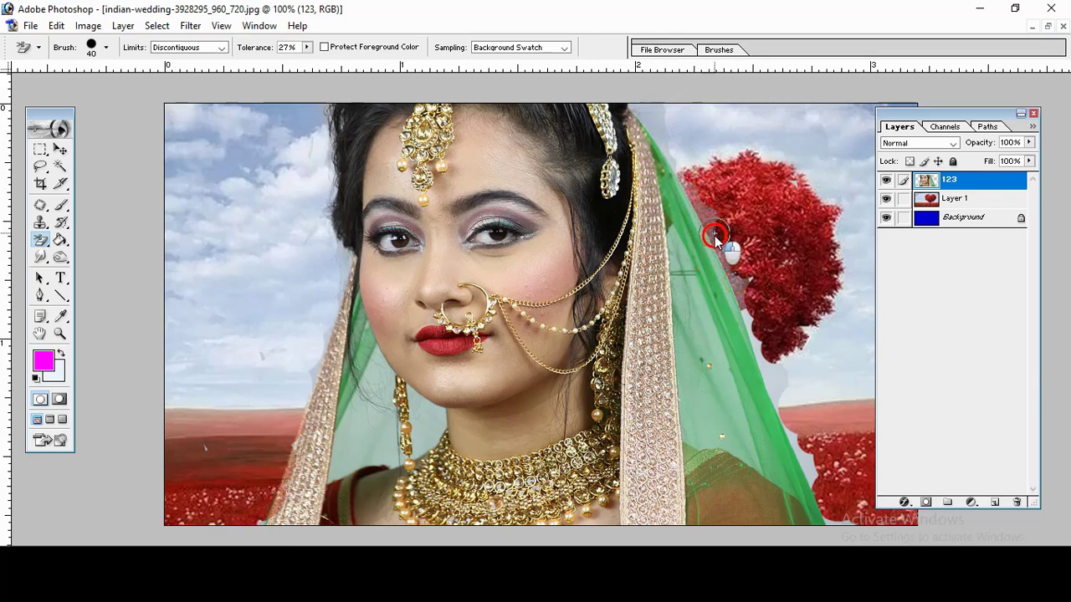
mouse_move(758, 352)
mouse_down()
mouse_move(842, 528)
mouse_move(644, 90)
mouse_up()
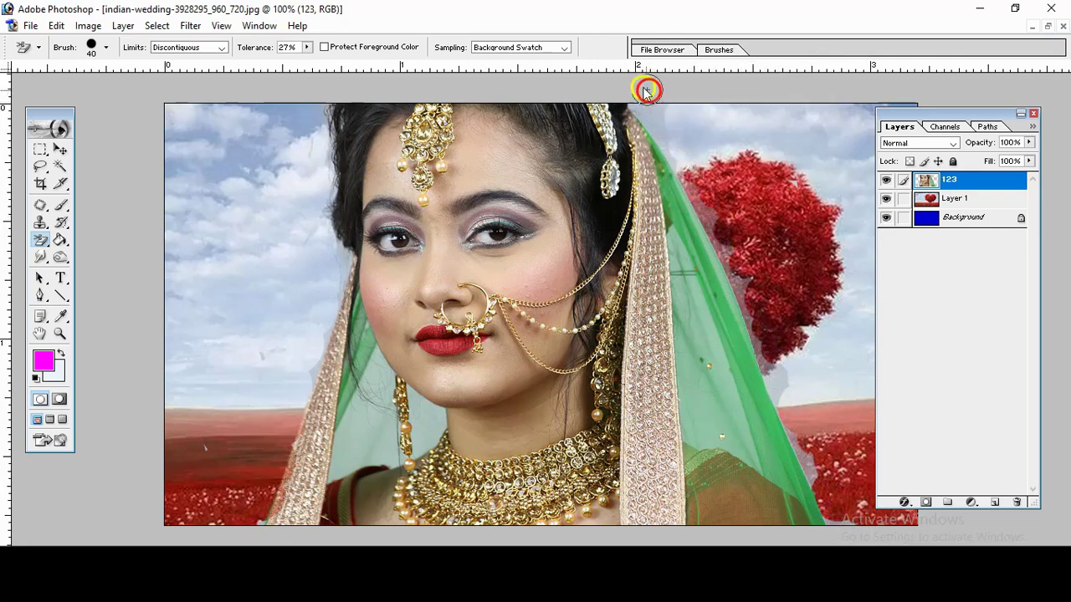
click(565, 49)
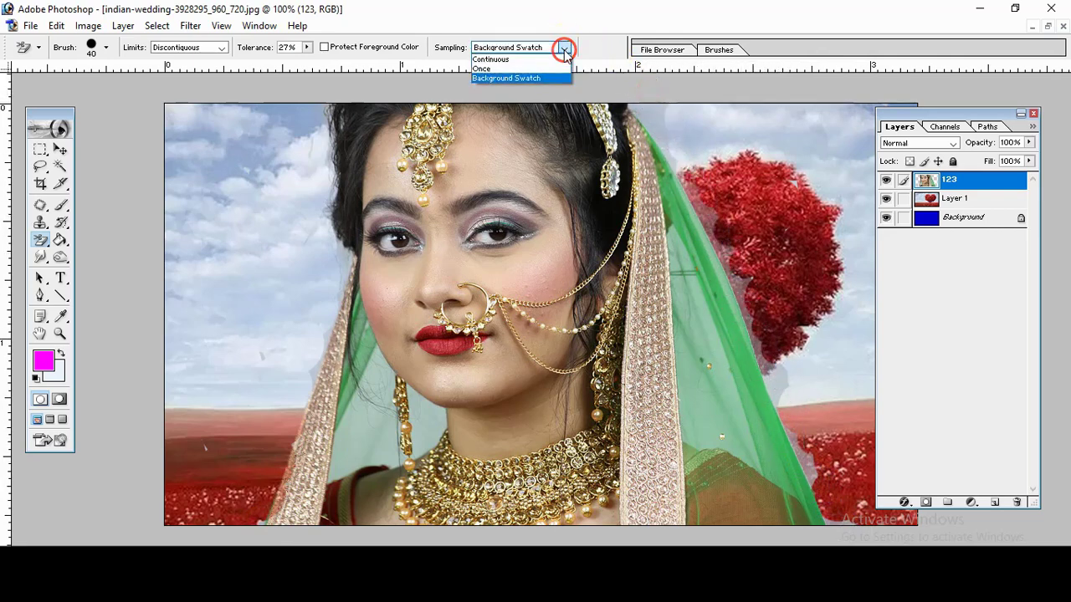
- Set the eraser back to Continuous sampling, Contiguous limits and 39% tolerance
click(517, 58)
click(222, 48)
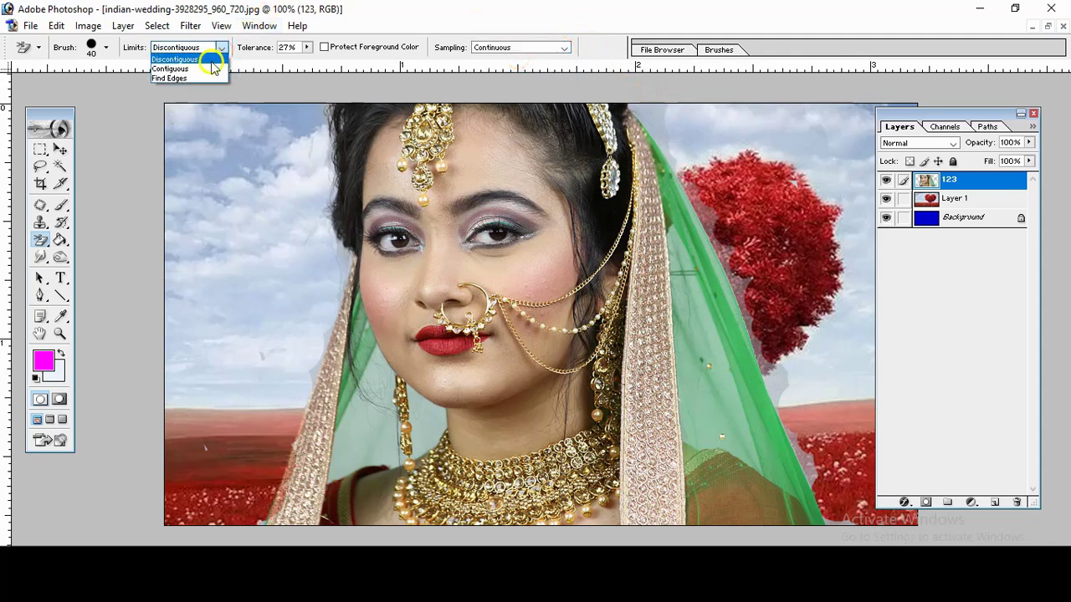
click(209, 69)
click(307, 47)
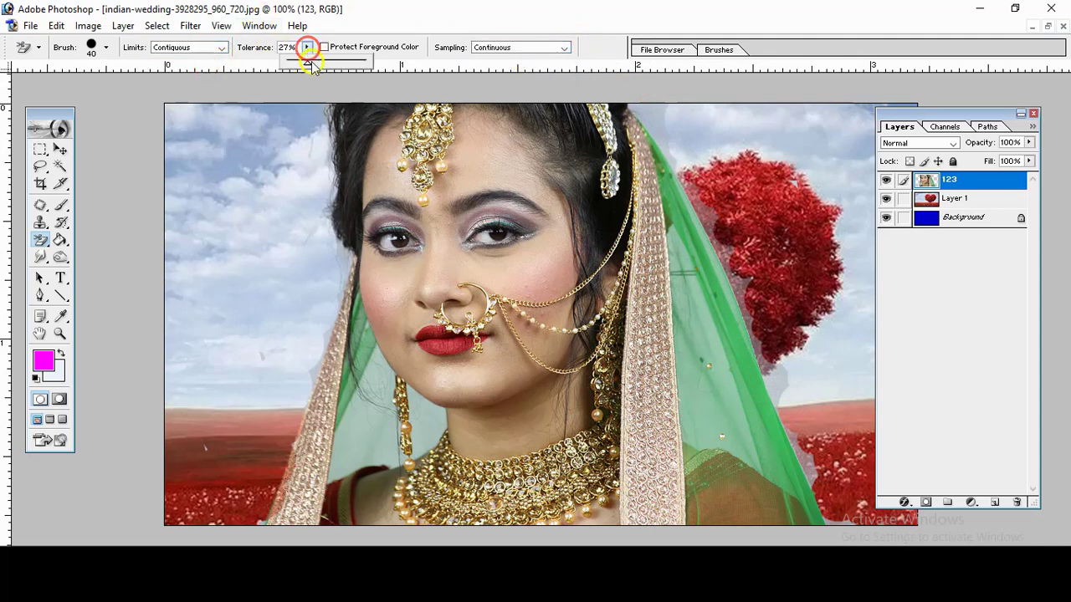
click(664, 104)
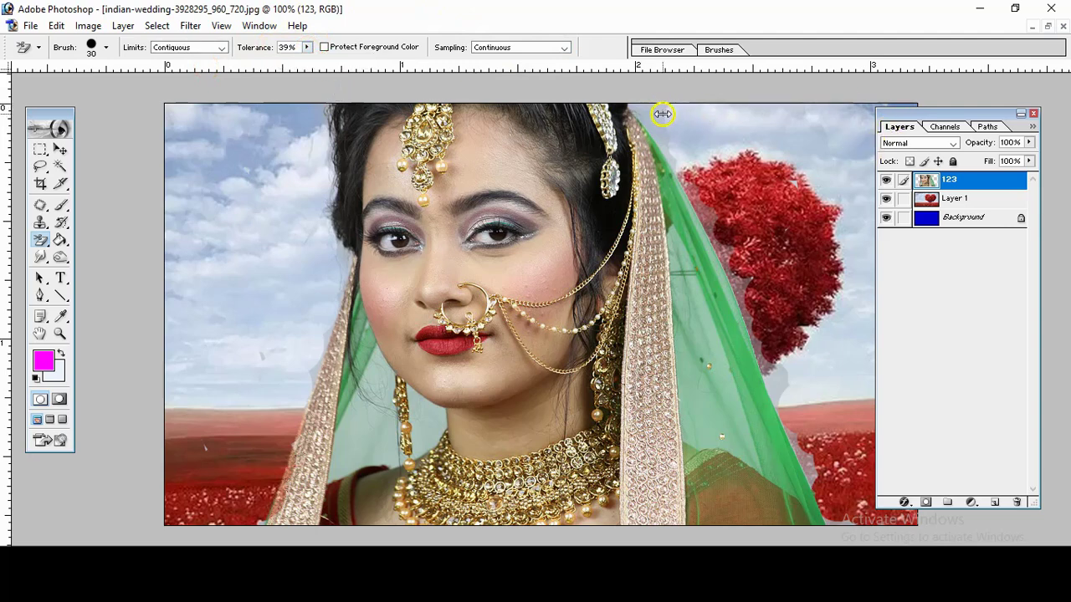
- Erase leftover background along the dupatta's right and left edges
drag(647, 110, 663, 145)
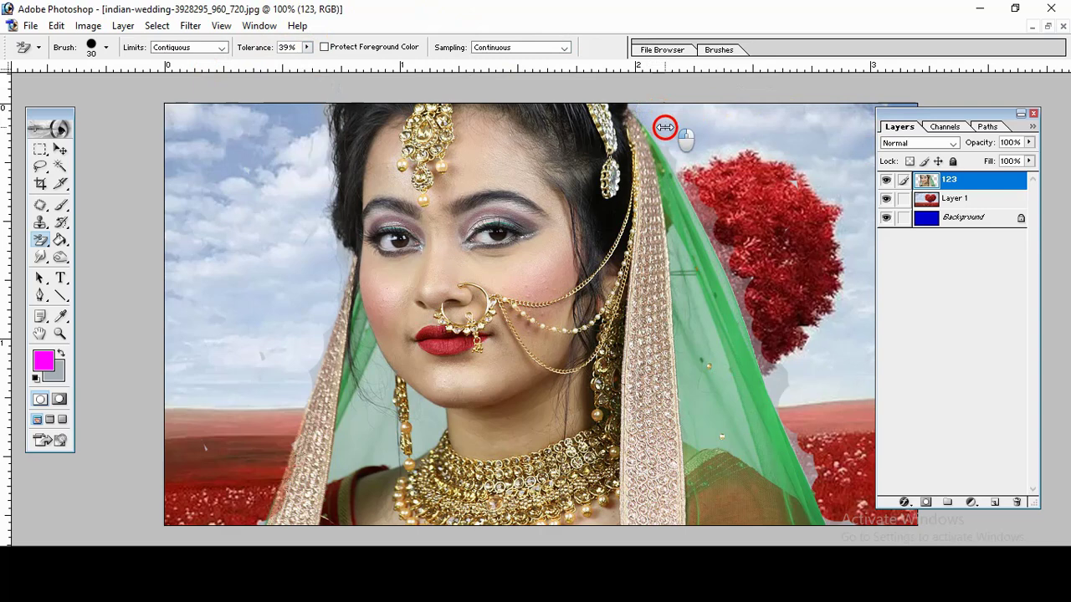
drag(663, 146, 727, 251)
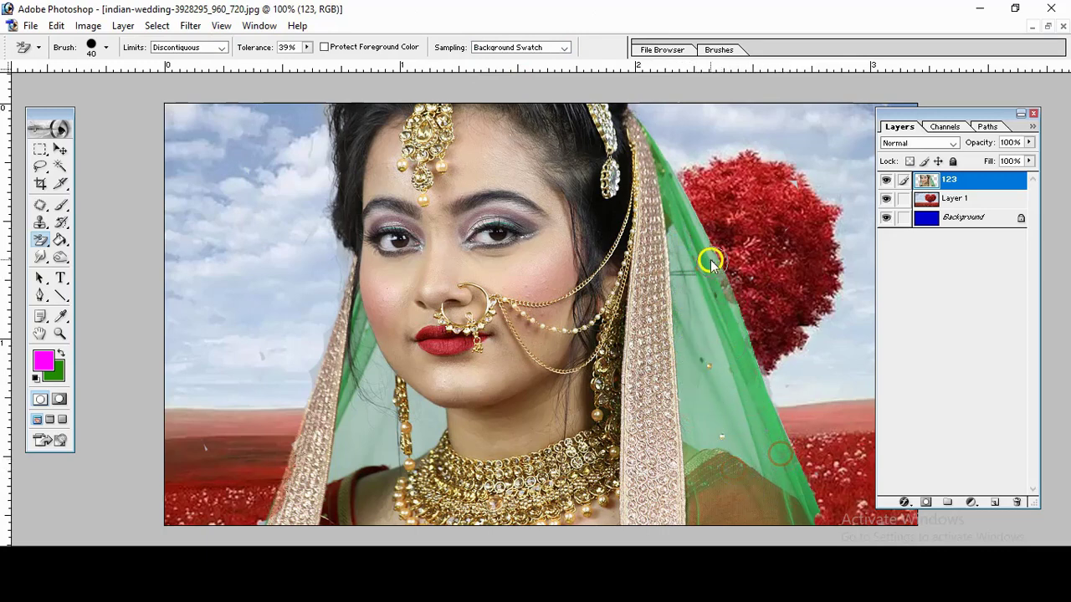
click(727, 294)
drag(730, 295, 786, 439)
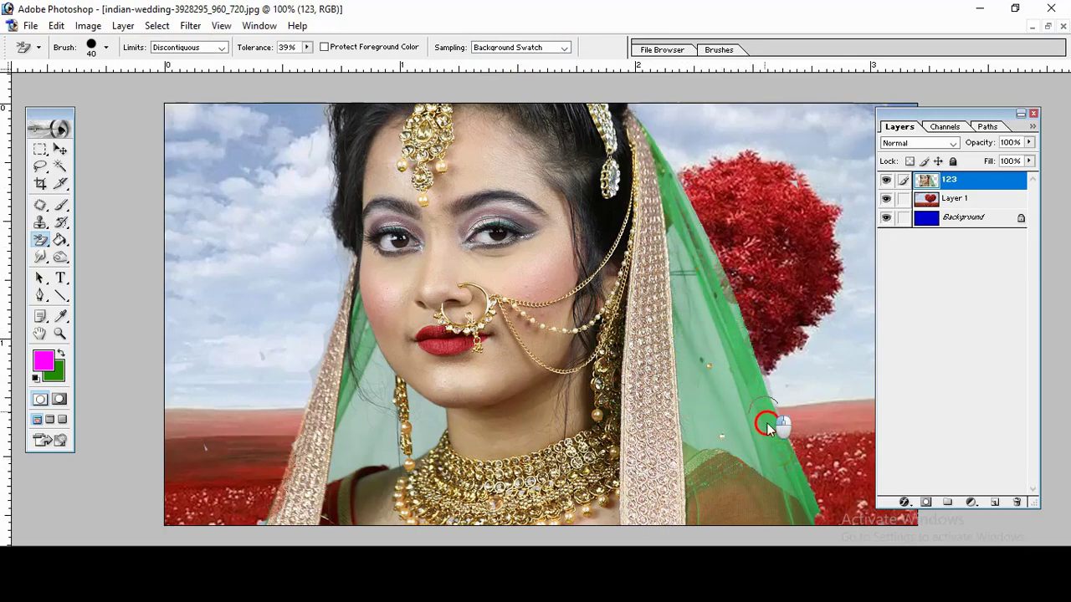
click(816, 519)
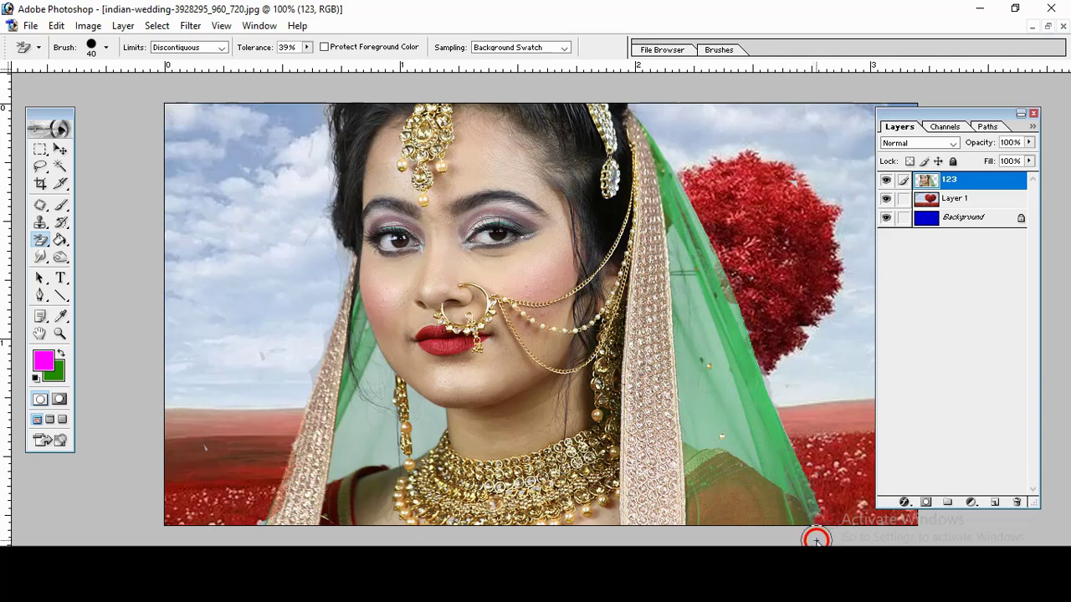
drag(806, 532, 785, 533)
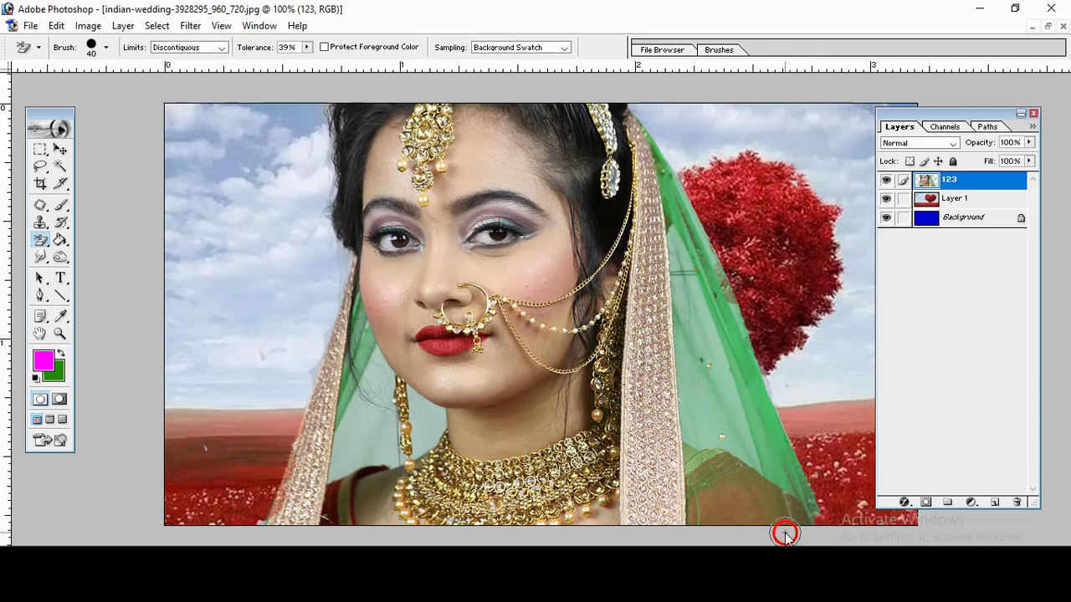
click(314, 410)
drag(312, 366, 311, 404)
click(219, 47)
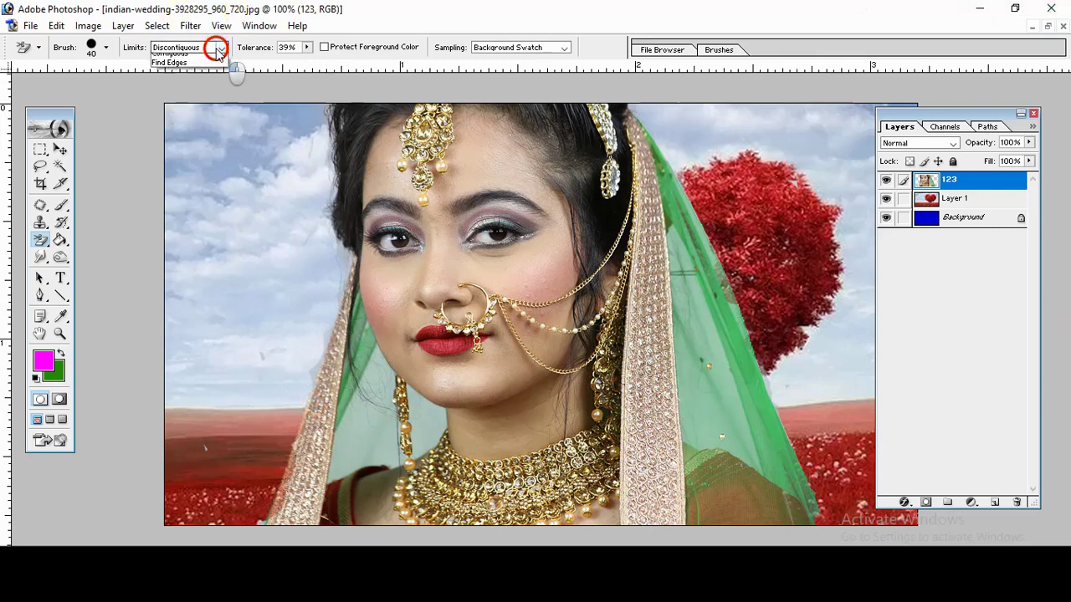
- Set the eraser to Contiguous limits with Background Swatch sampling
click(196, 66)
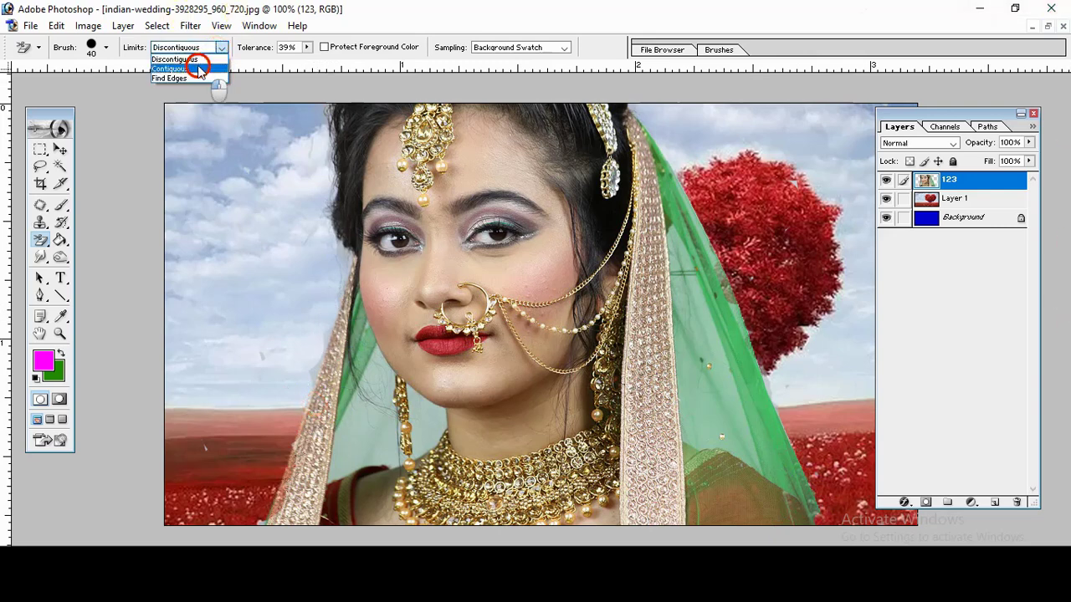
click(530, 48)
click(527, 79)
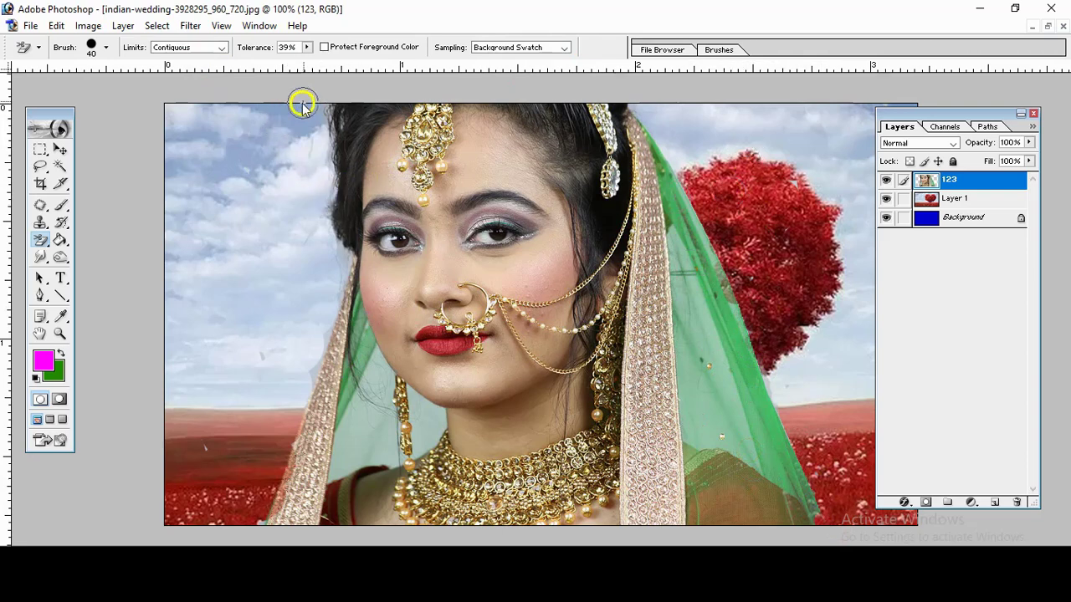
- Zoom in on the hair edge and erase the sky fringe along it
drag(332, 95, 325, 179)
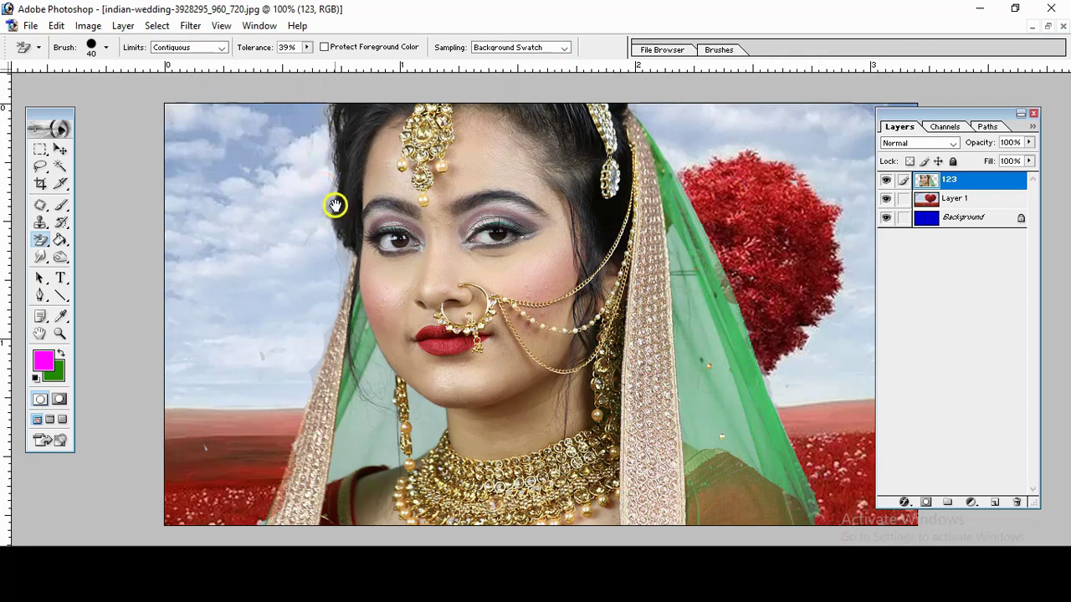
ctrl+click(342, 167)
ctrl+click(404, 109)
drag(583, 179, 719, 211)
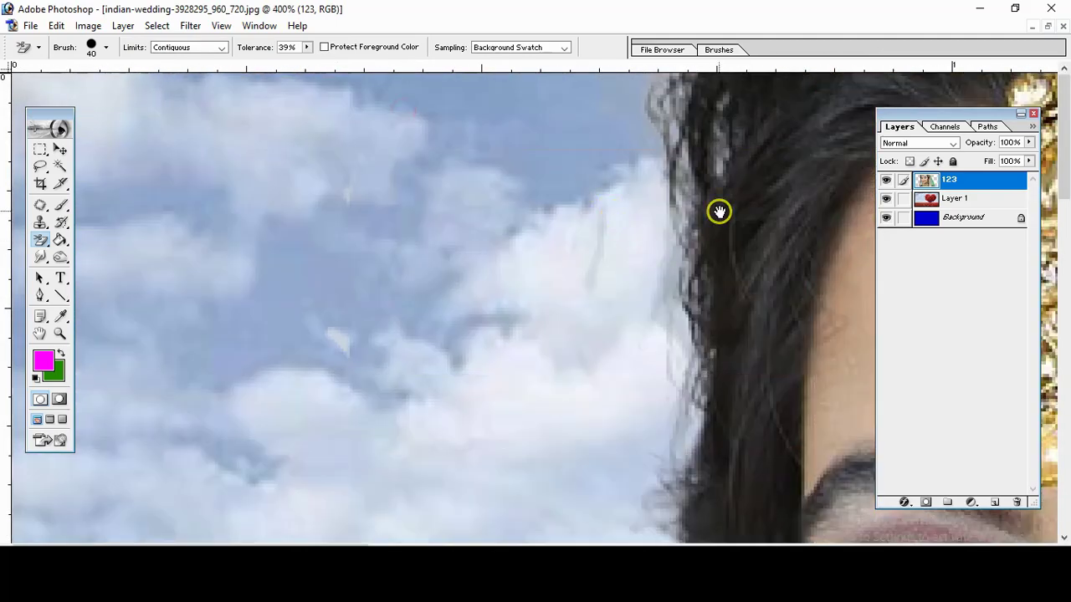
drag(669, 118, 681, 167)
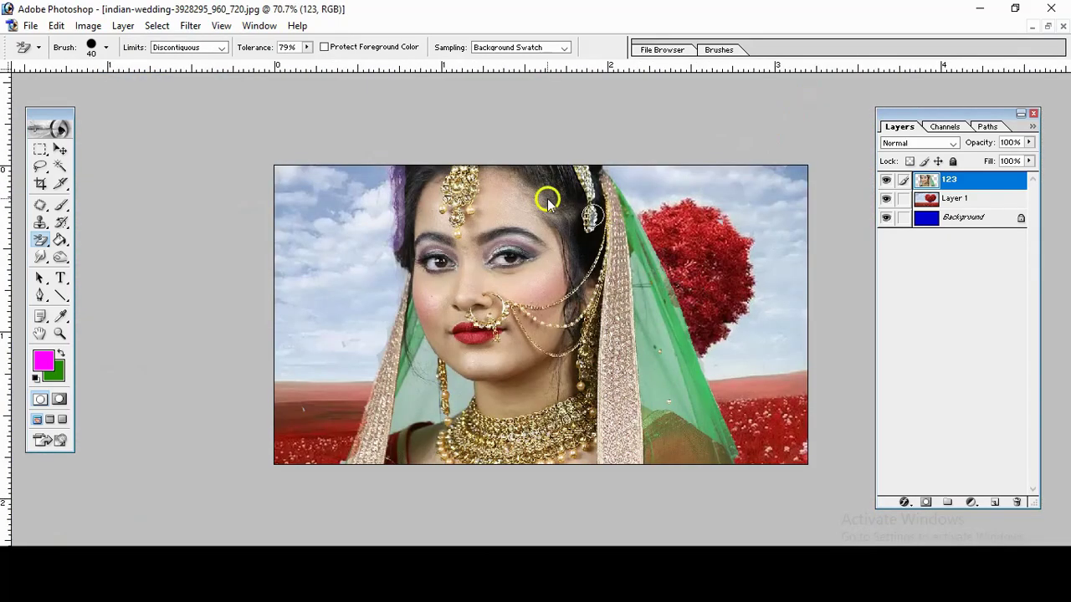
click(40, 241)
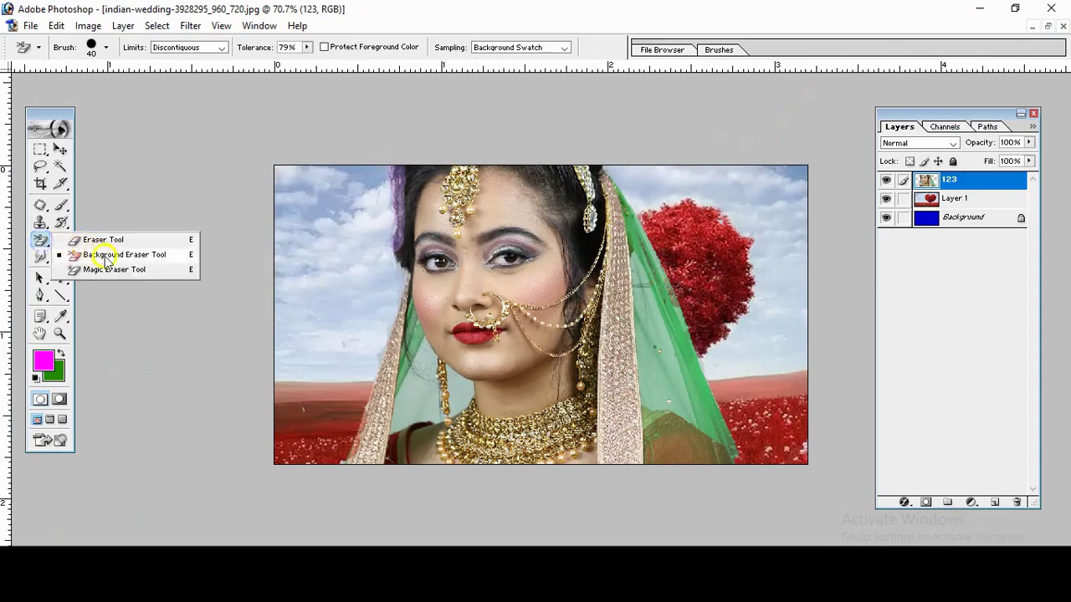
- With the Magic Eraser on Layer 1, clear the red tree and the sky on both sides
click(123, 271)
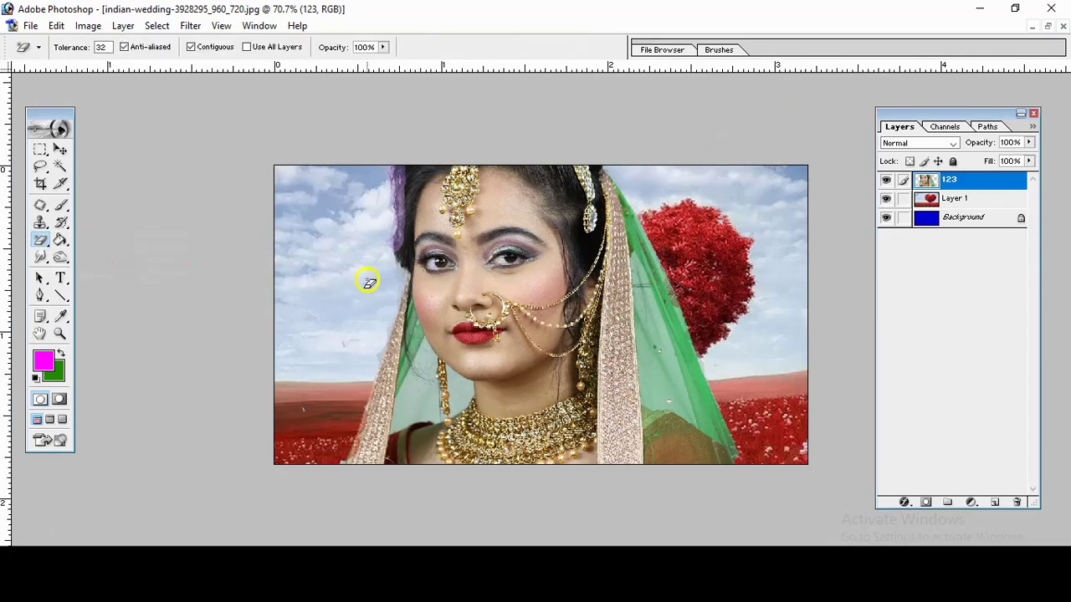
click(956, 198)
click(729, 306)
click(758, 389)
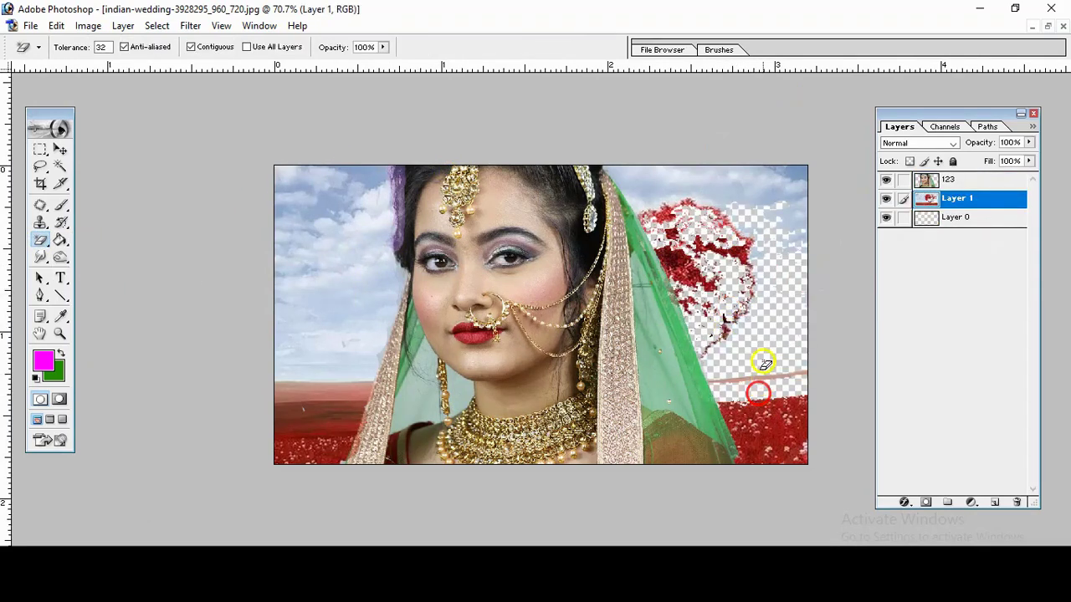
click(772, 192)
click(674, 186)
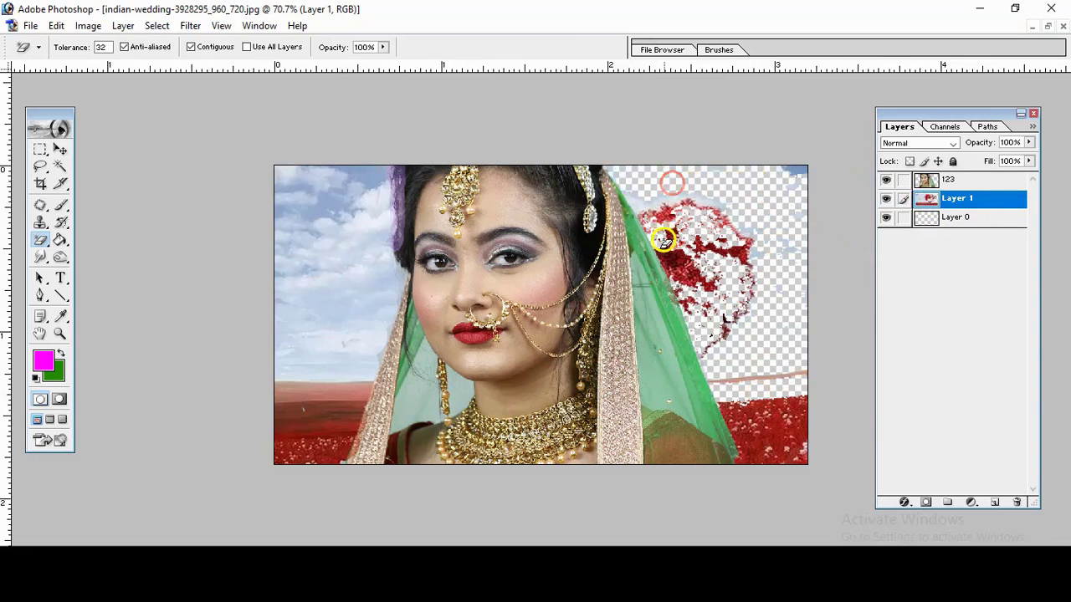
click(307, 236)
click(336, 188)
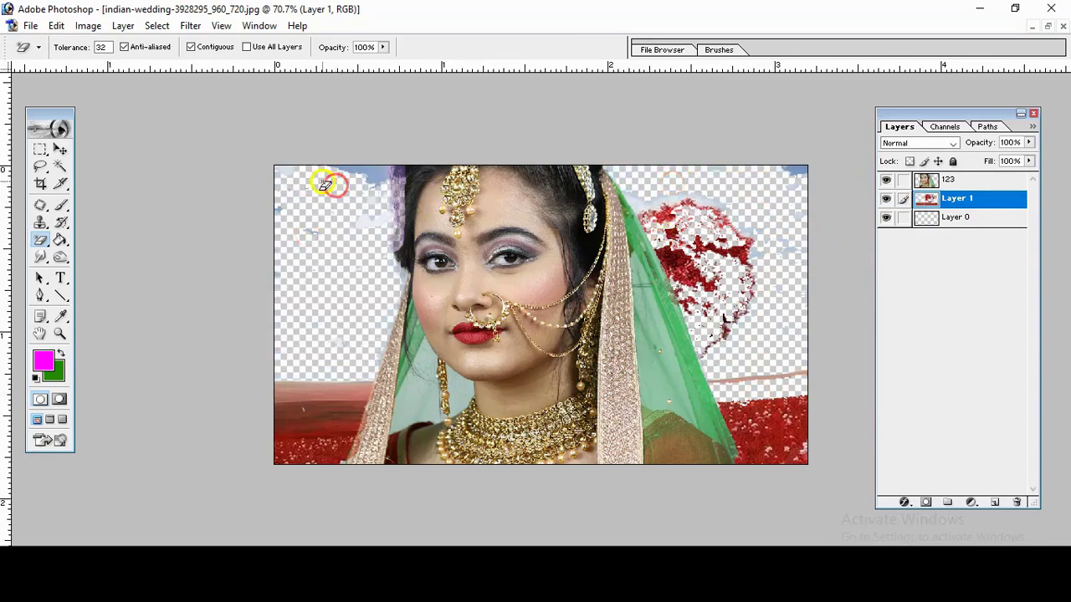
click(370, 167)
click(296, 204)
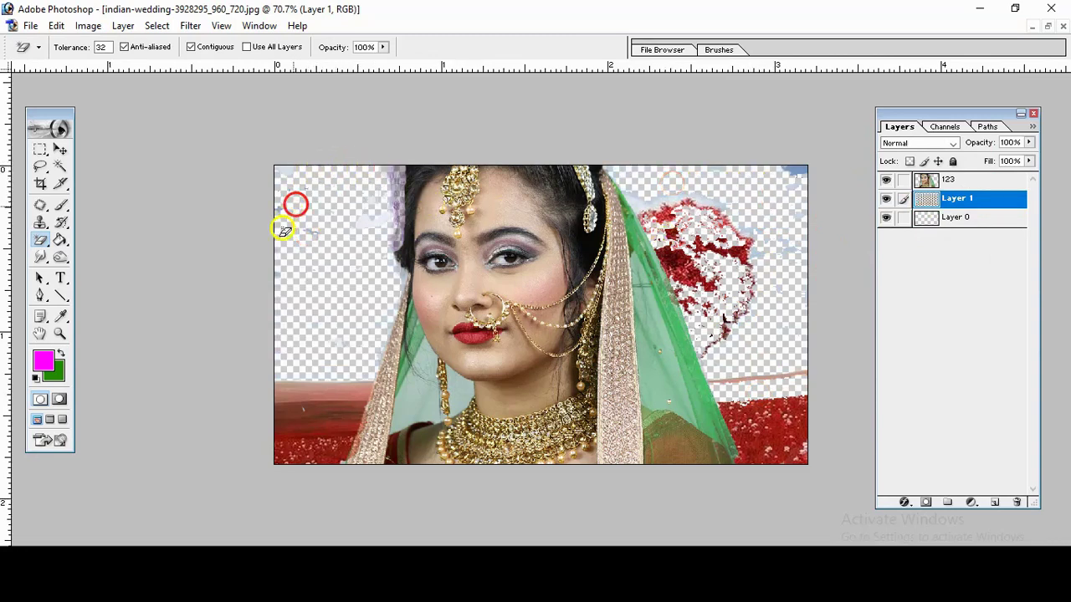
- Erase the pale horizon strip, the red flower field and more of the heart tree
click(283, 395)
click(362, 386)
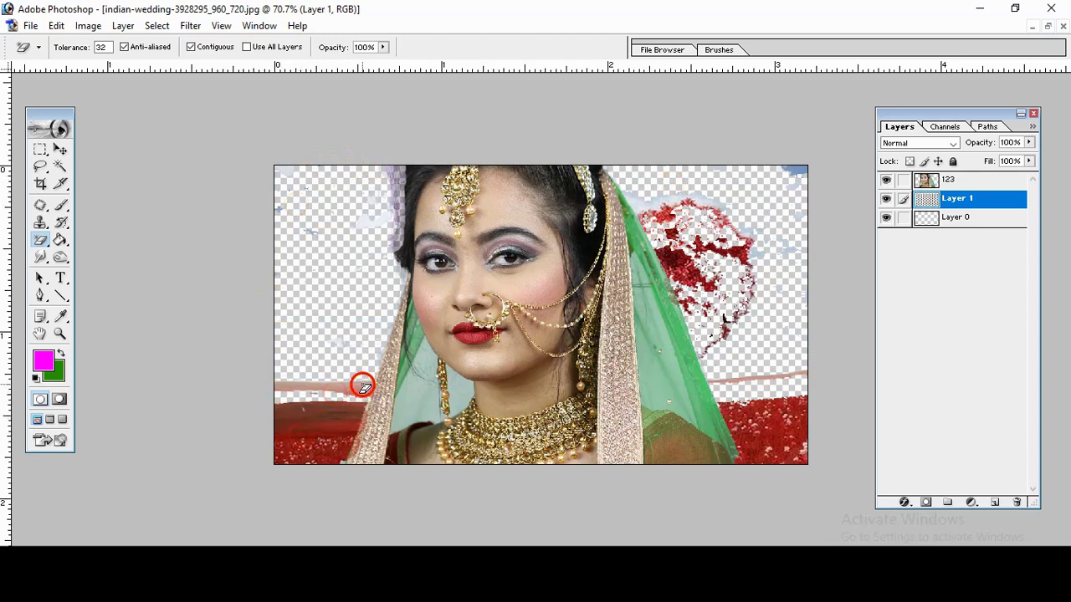
click(701, 265)
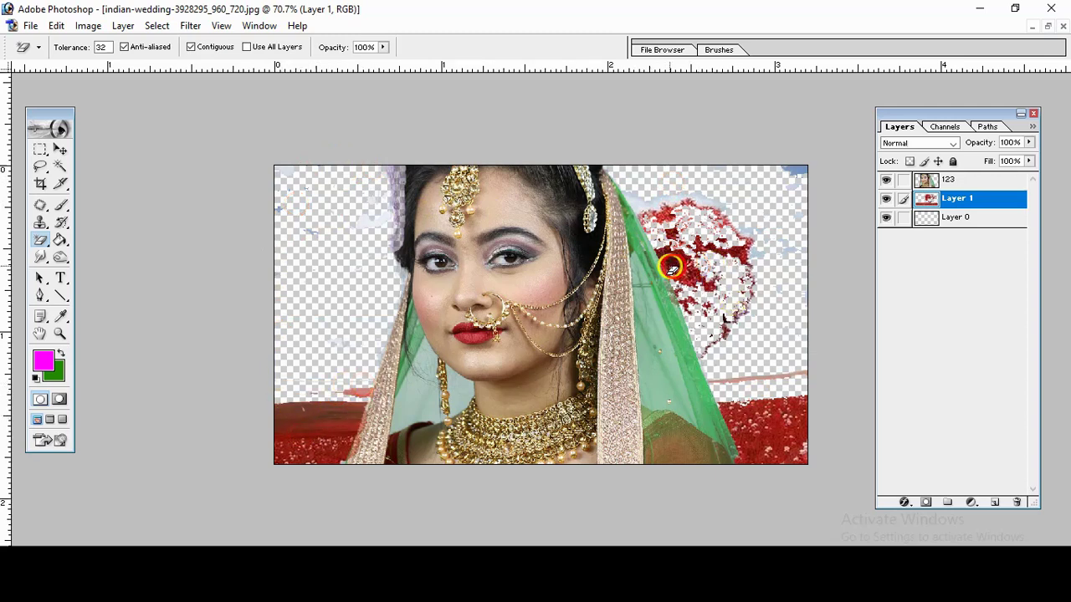
click(287, 462)
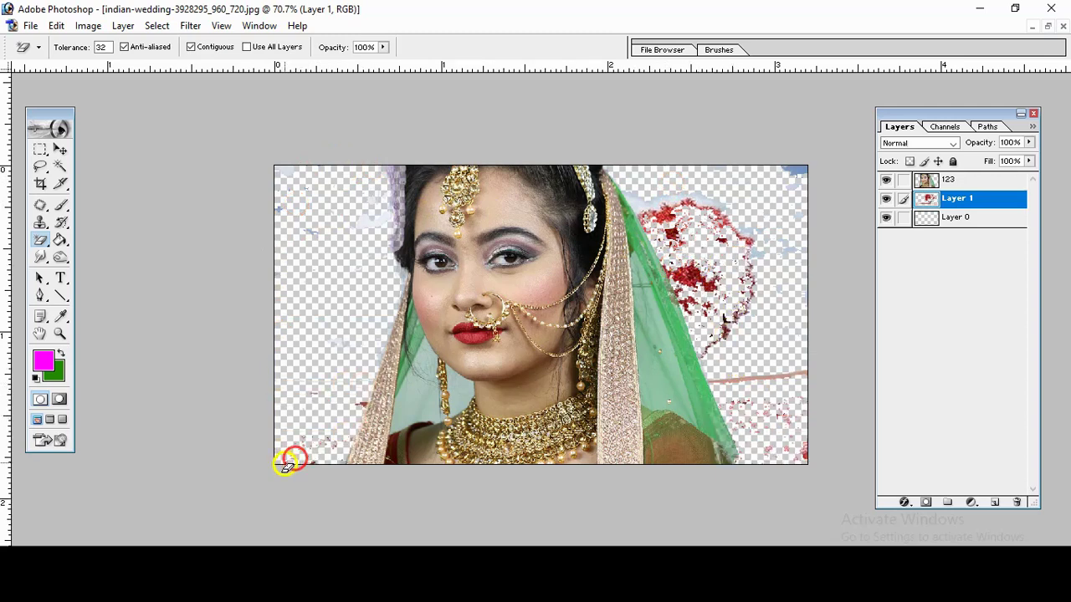
click(680, 221)
click(717, 330)
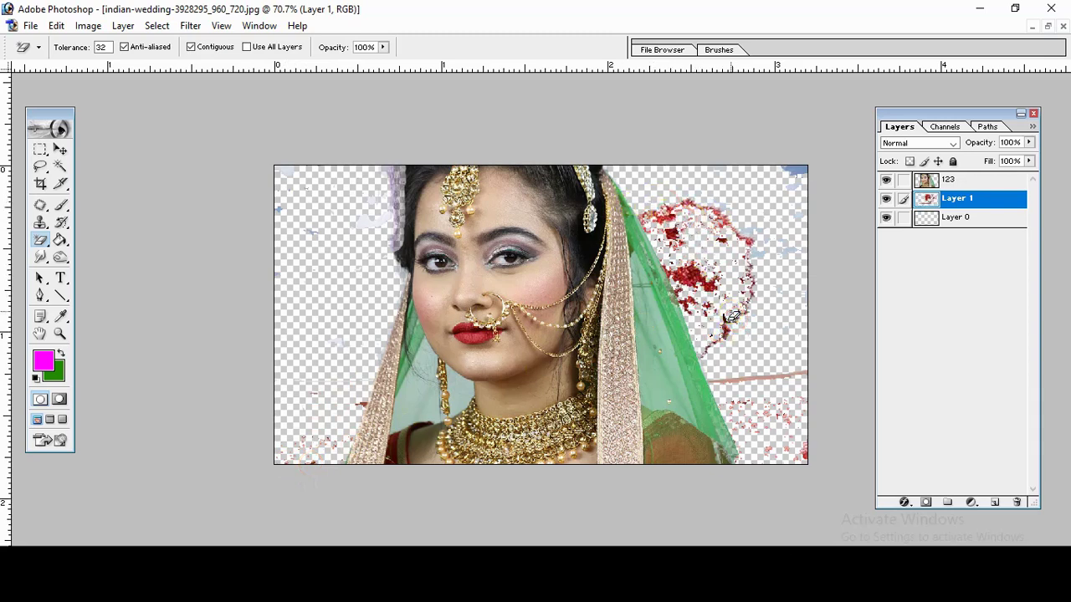